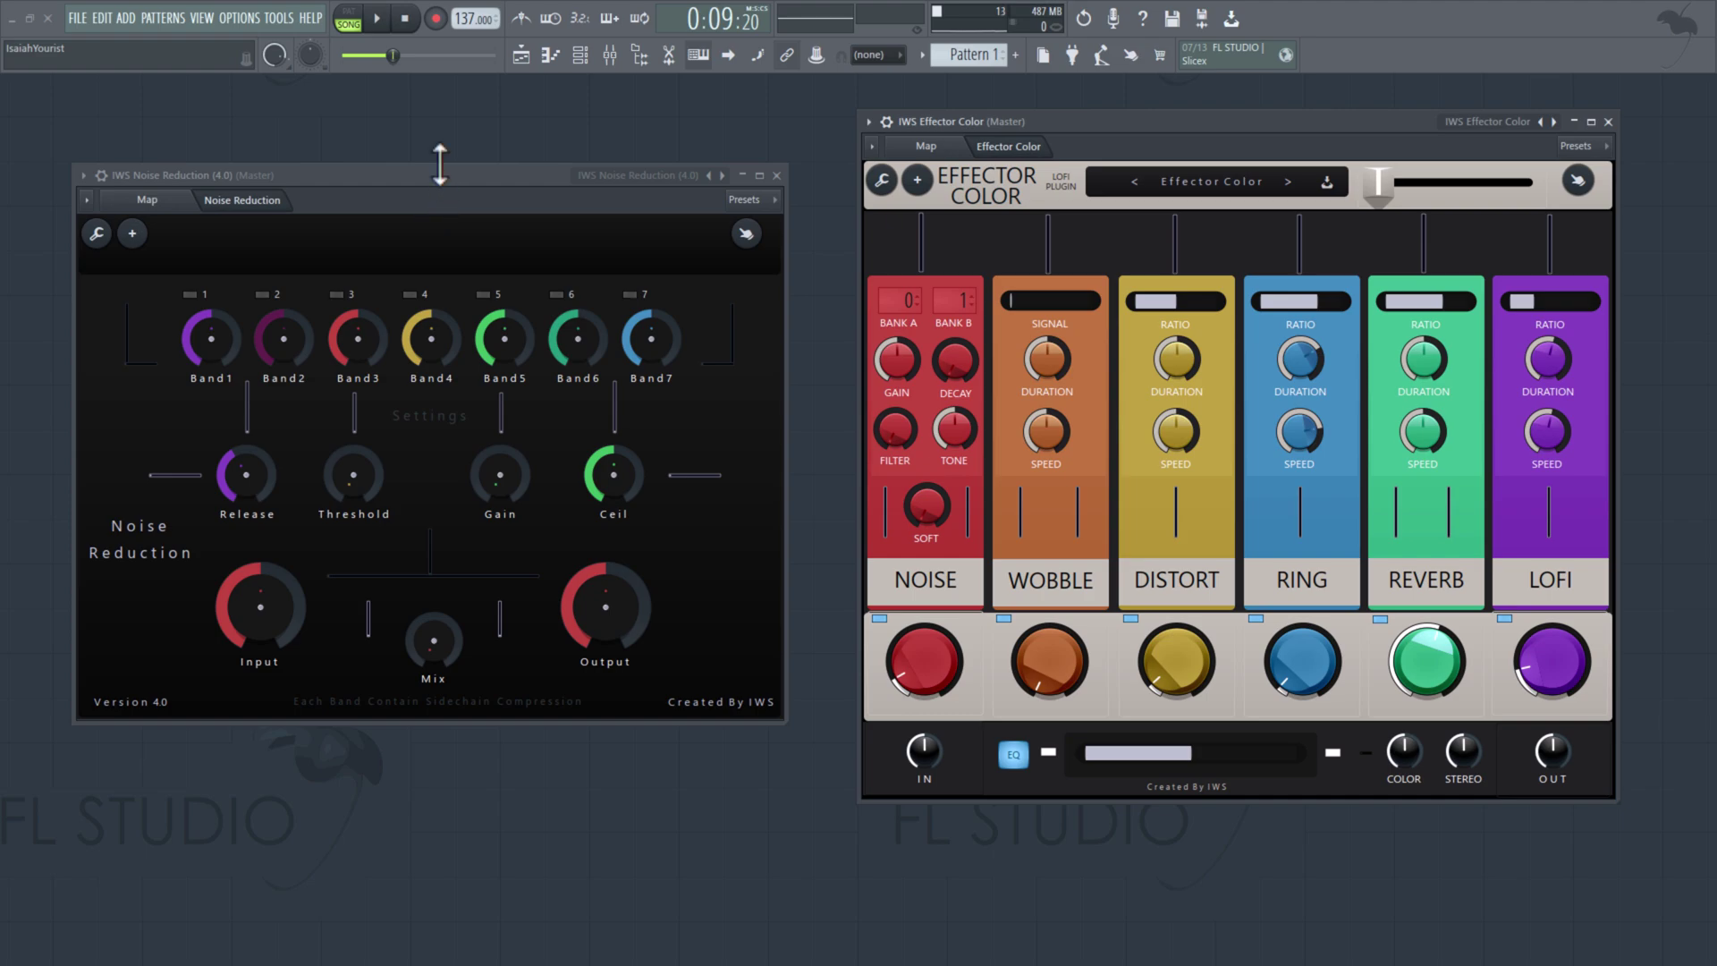
# Step: Move the IWS Noise Reduction window clear of the playlist's audio clip
pyautogui.moveTo(442, 172); pyautogui.dragTo(482, 190)
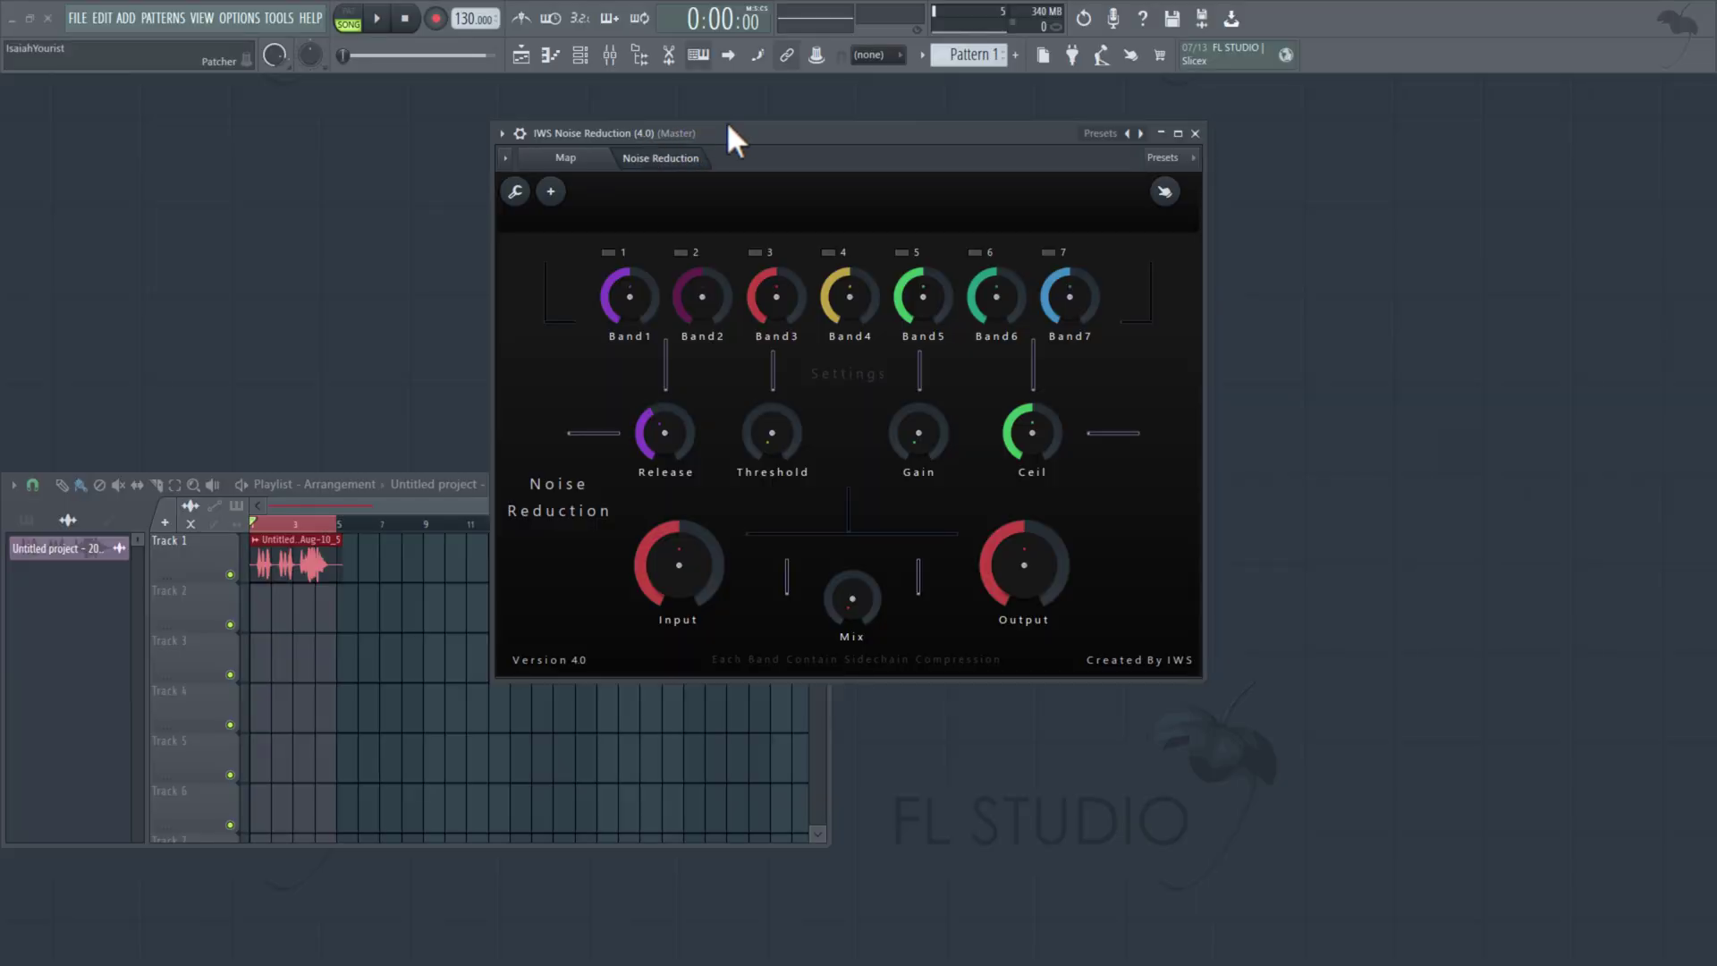
pyautogui.moveTo(728, 127); pyautogui.dragTo(929, 129)
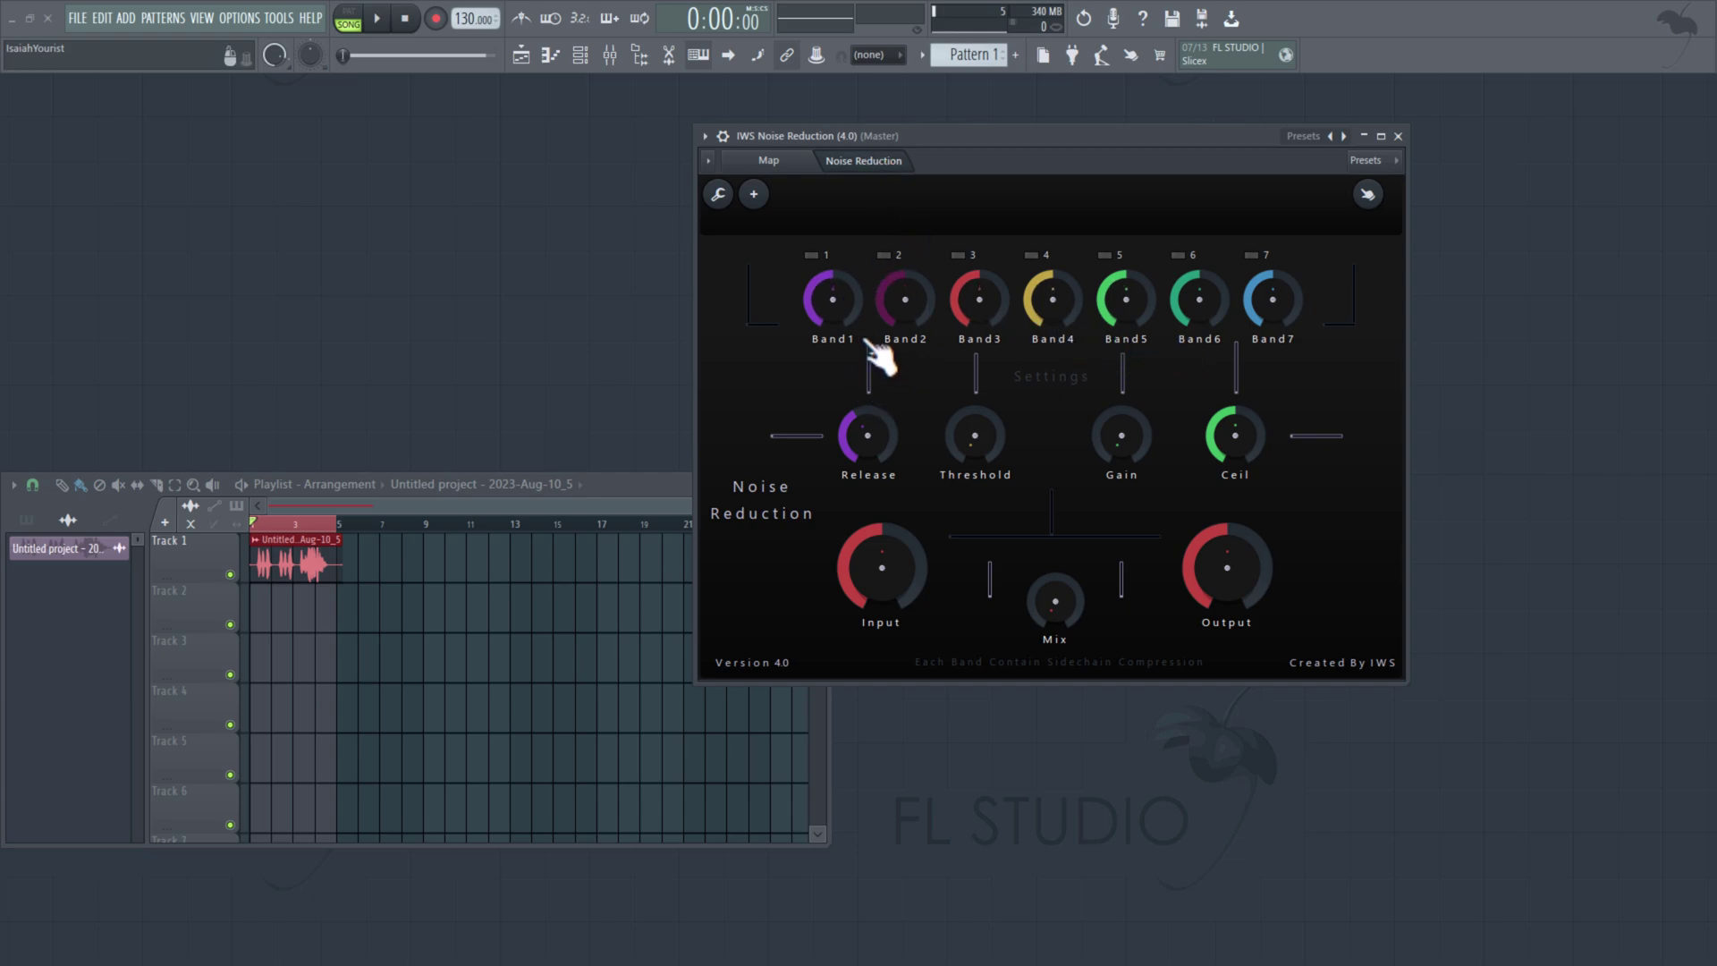
# Step: Try the Band1 knob of IWS Noise Reduction at 72% and reset it to its default
pyautogui.moveTo(850, 325)
pyautogui.mouseDown()
pyautogui.moveTo(861, 362)
pyautogui.moveTo(851, 309)
pyautogui.mouseUp()
pyautogui.rightClick(844, 323)
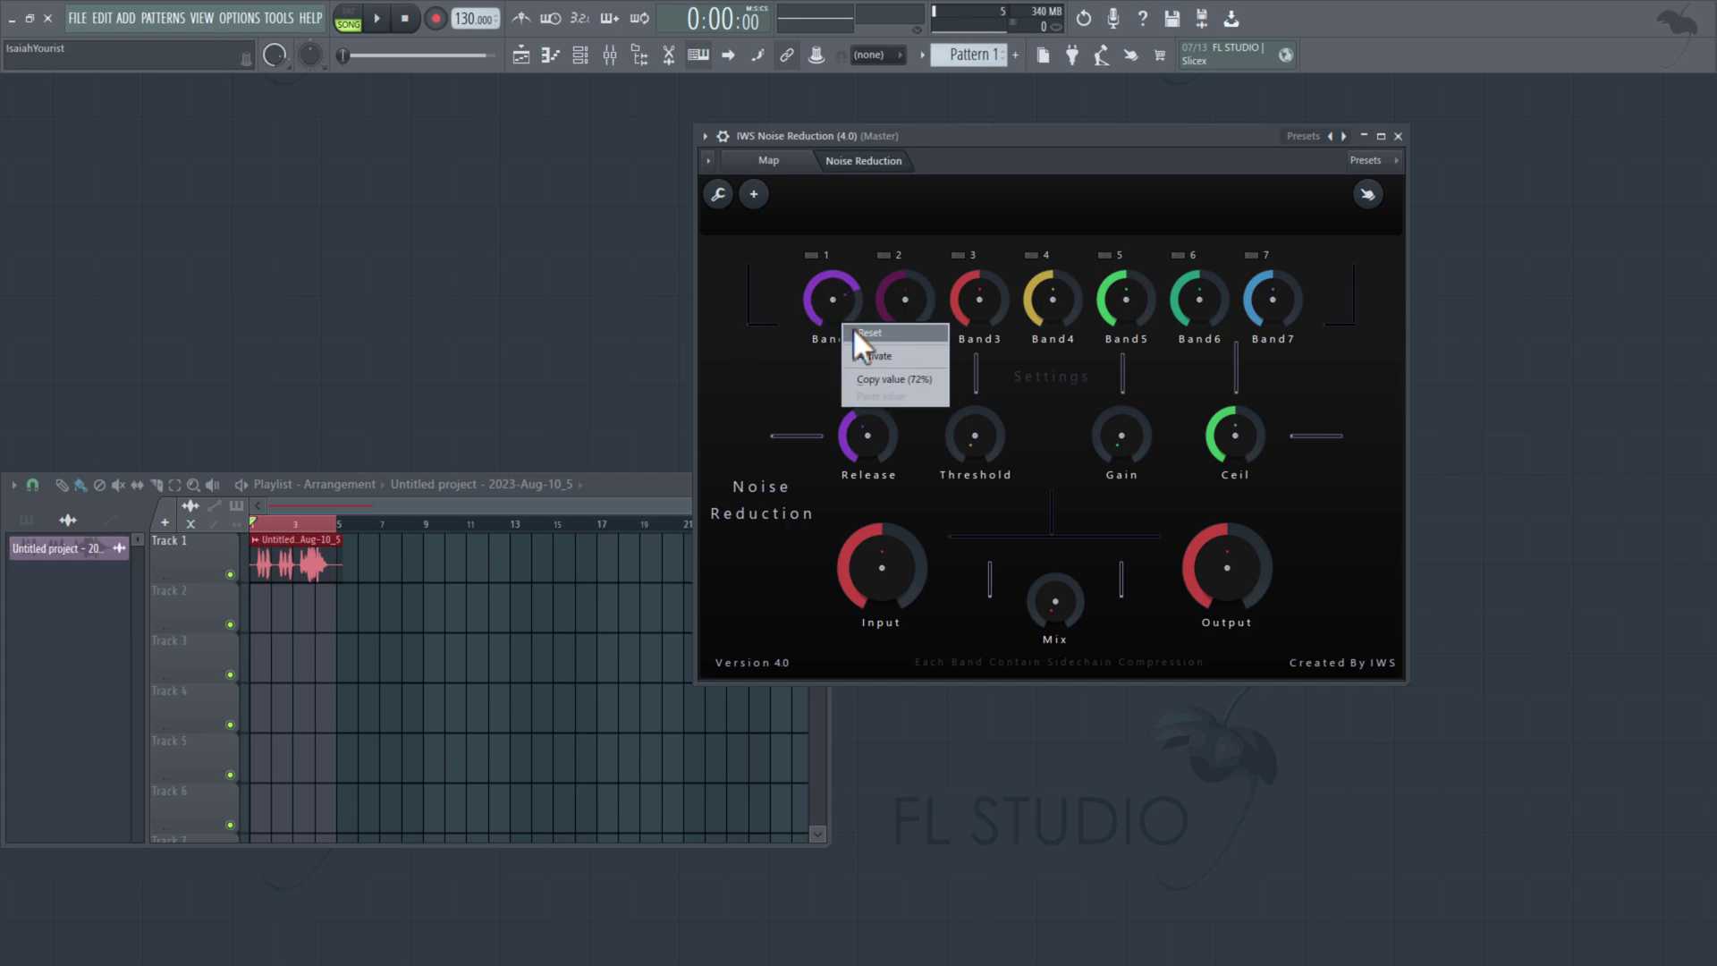
pyautogui.click(854, 331)
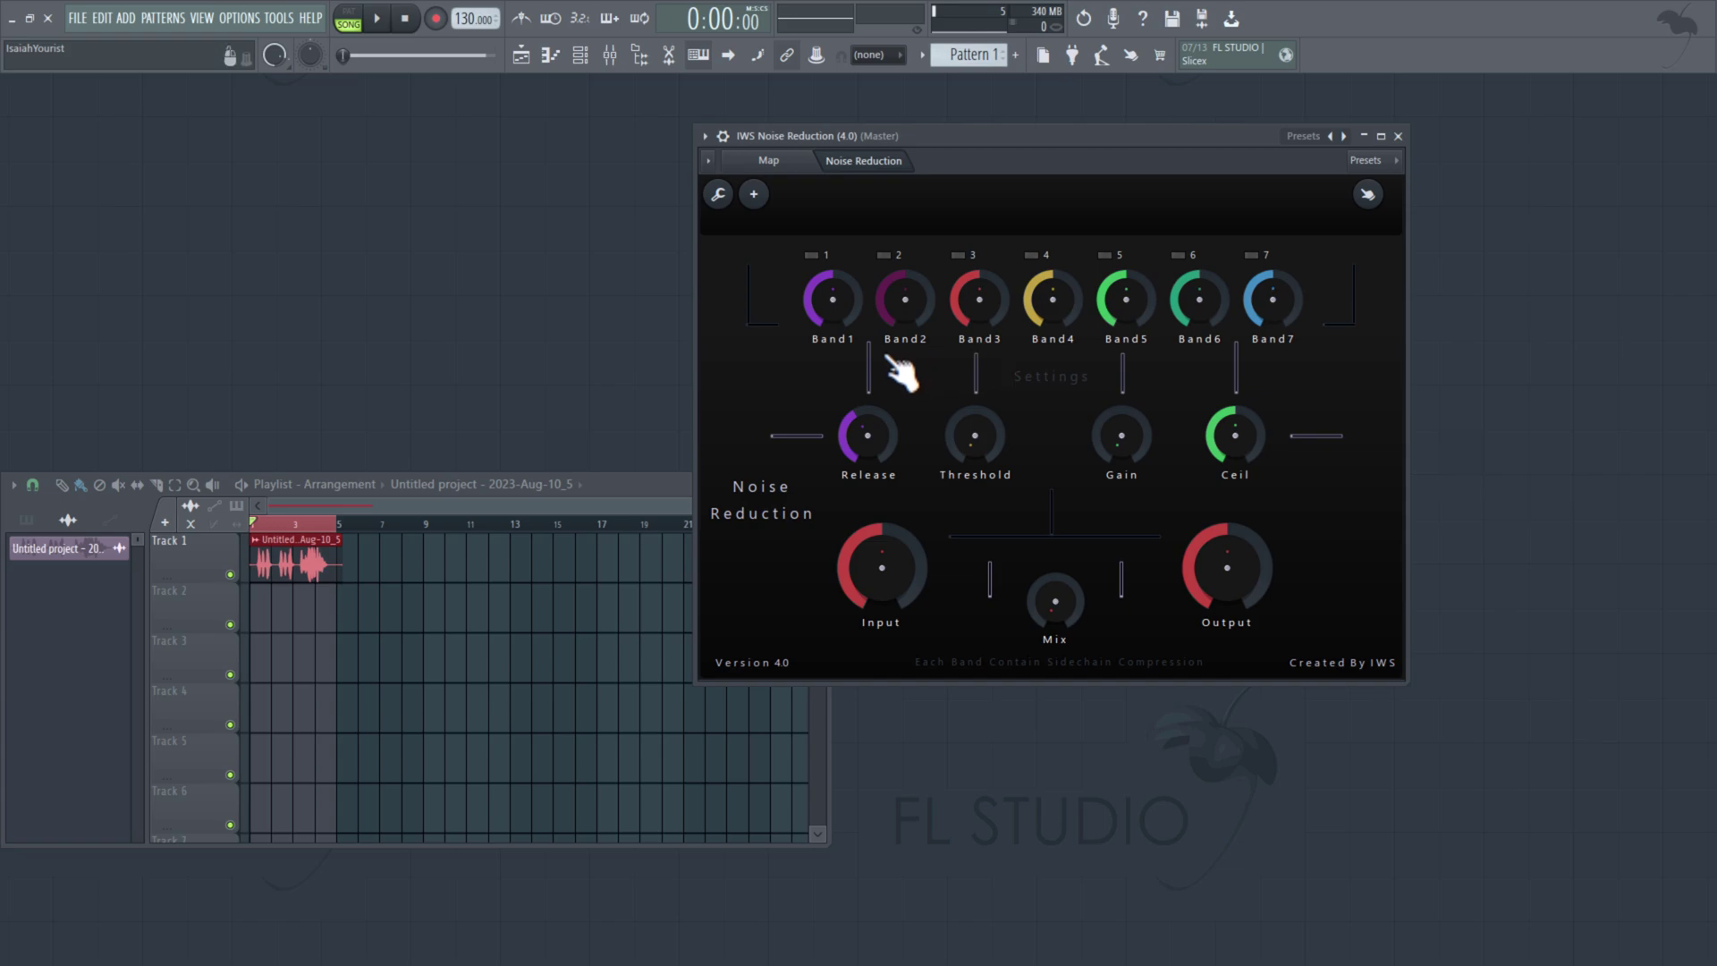
# Step: Try switching noise reduction bands 1, 2 and 3 on and back off
pyautogui.click(811, 255)
pyautogui.click(883, 255)
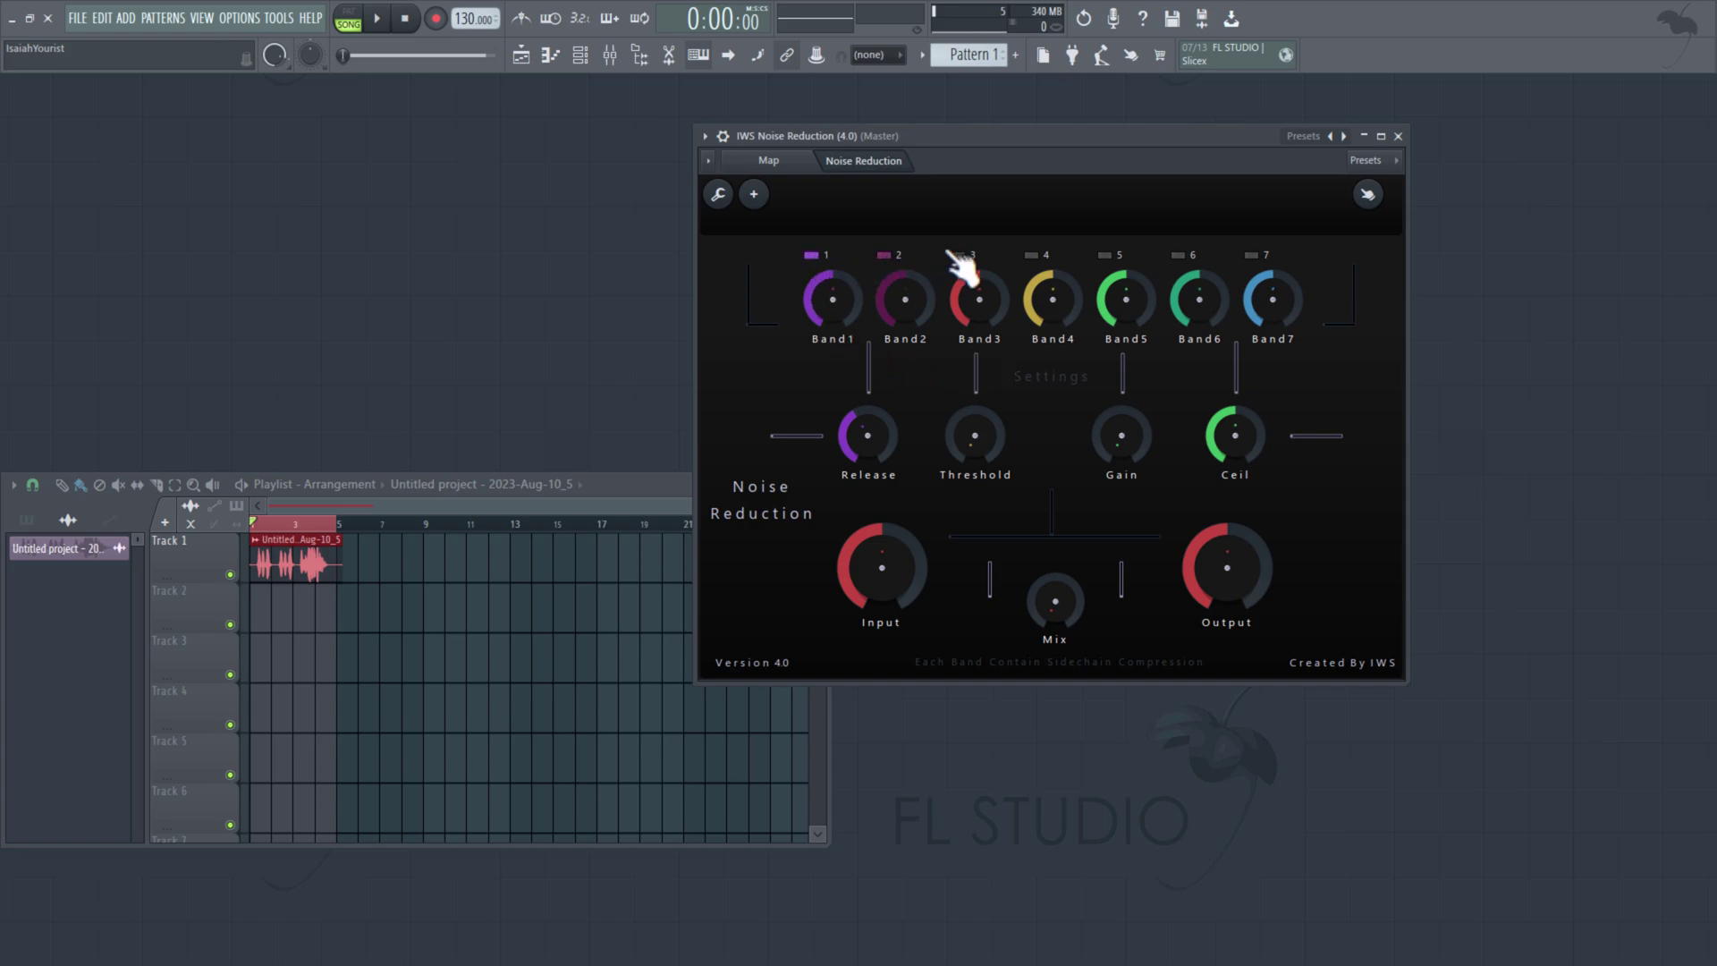
pyautogui.click(953, 255)
pyautogui.click(953, 255)
pyautogui.click(882, 256)
pyautogui.click(837, 256)
# Step: Play the recorded clip on Track 1 without noise reduction and stop playback
pyautogui.moveTo(1112, 142)
pyautogui.mouseDown()
pyautogui.moveTo(1142, 129)
pyautogui.moveTo(1114, 142)
pyautogui.mouseUp()
pyautogui.click(378, 18)
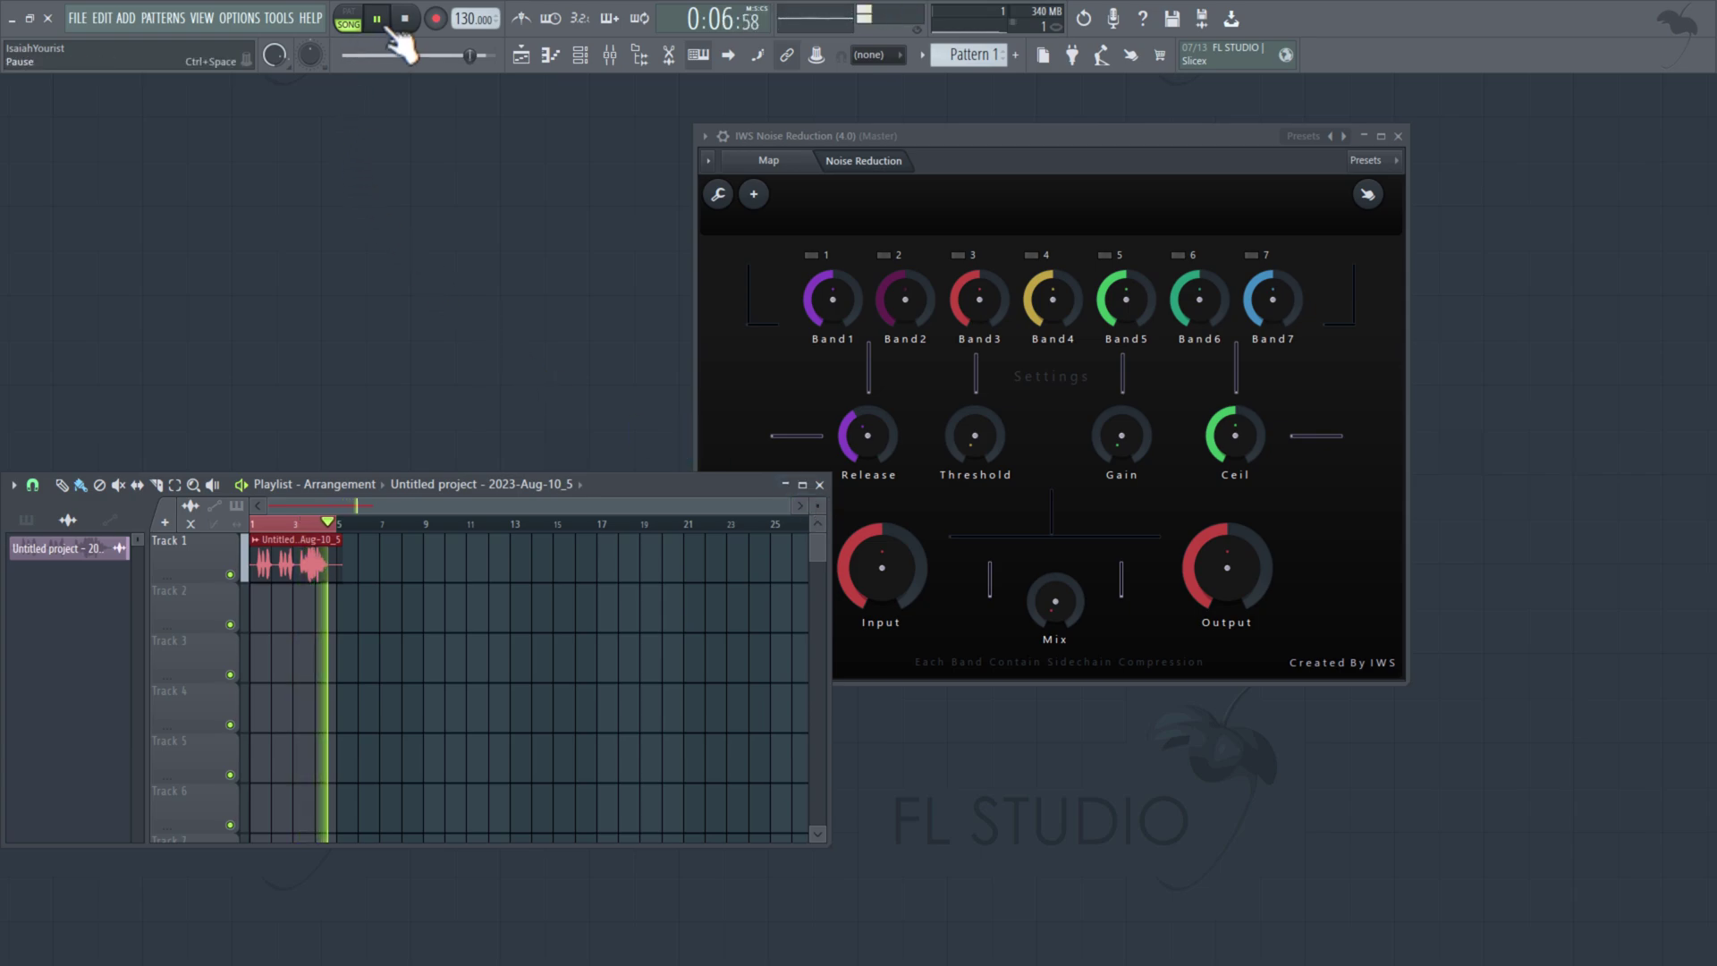
pyautogui.press('space')
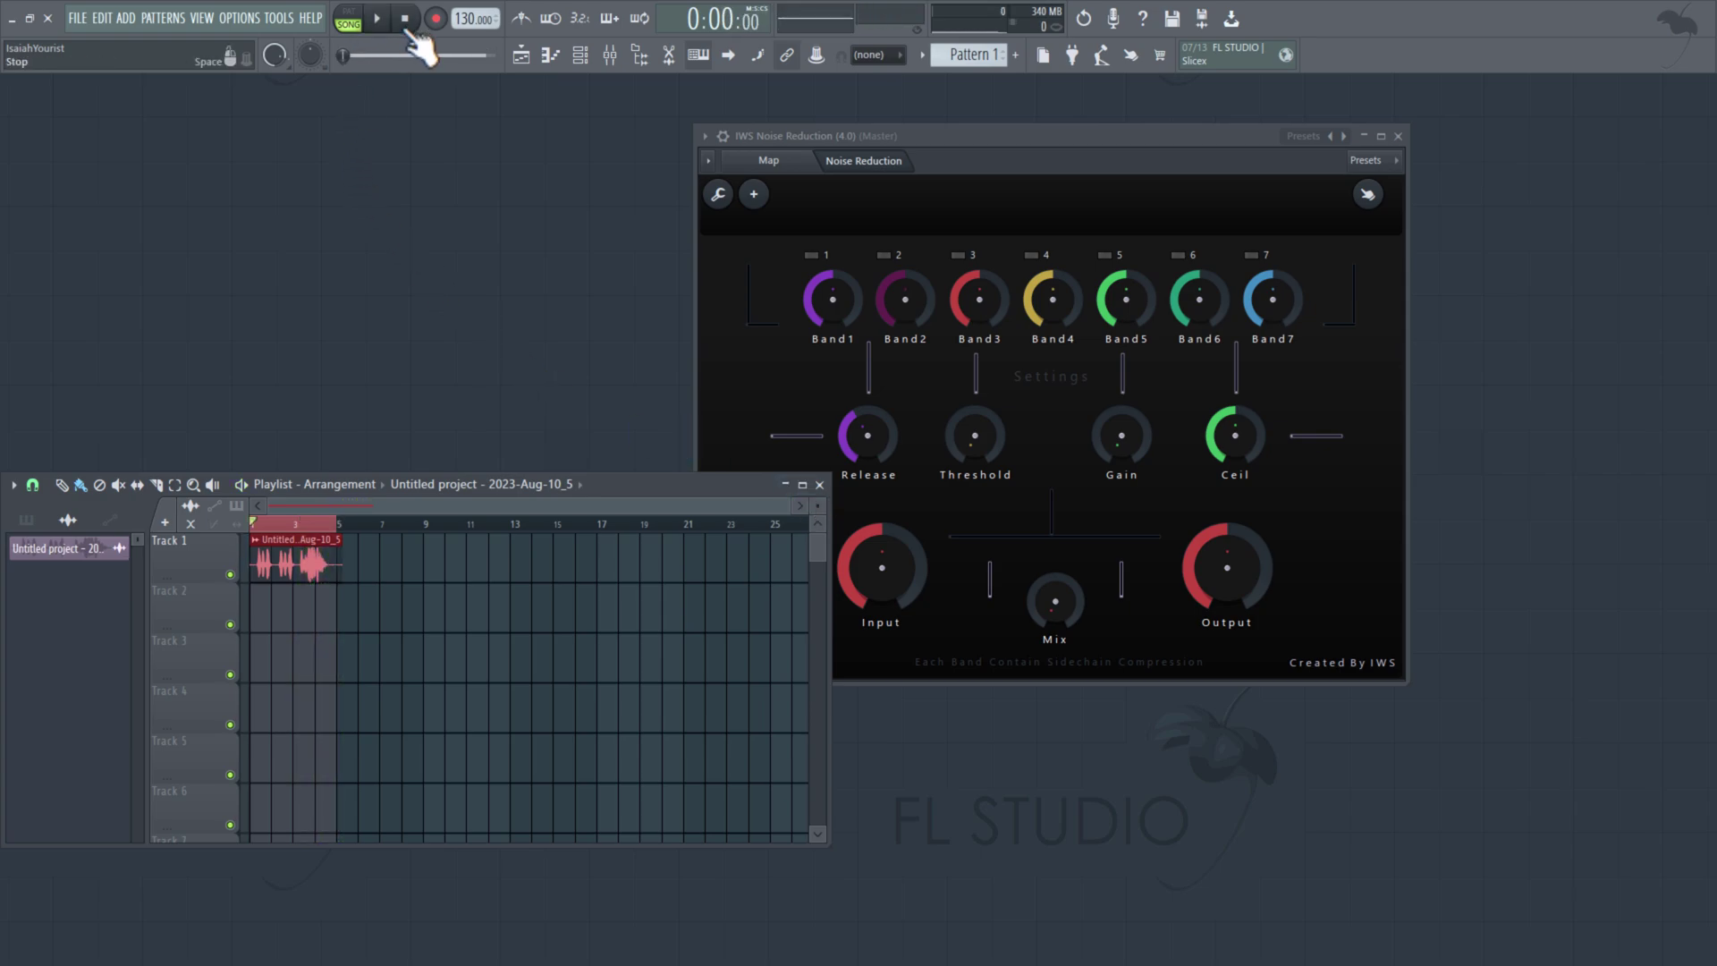
# Step: Enable IWS Noise Reduction in the Master mixer track's first effect slot and play the recorded clip through it
pyautogui.click(637, 56)
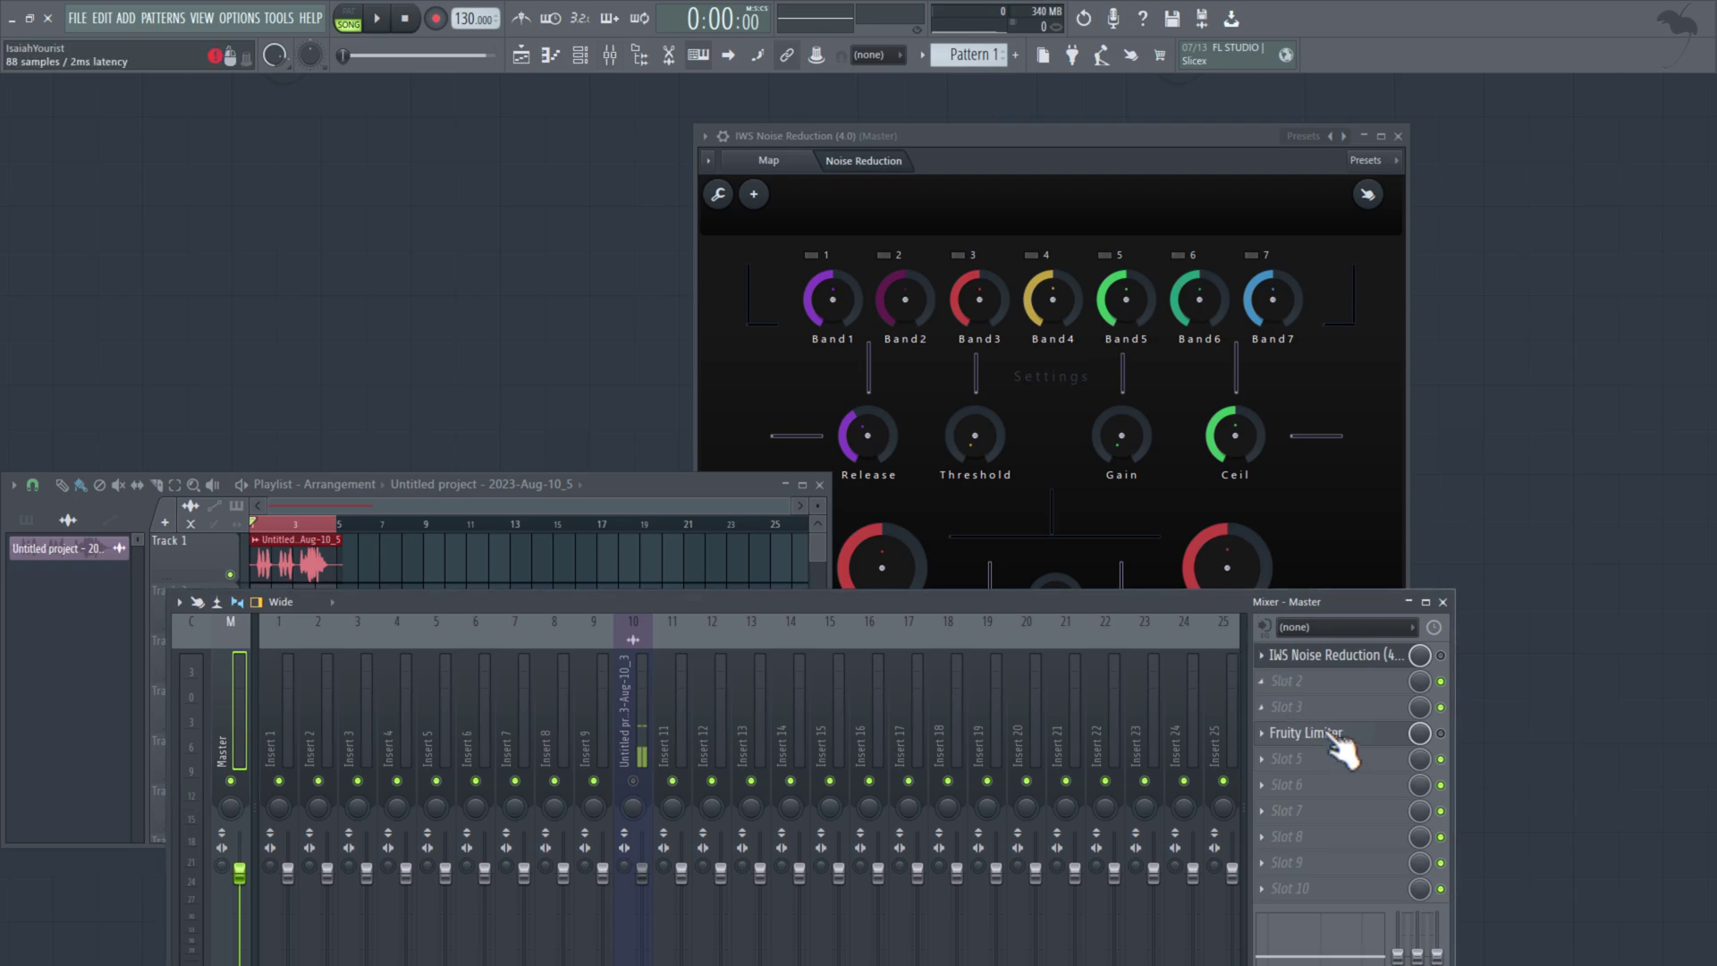
pyautogui.click(1440, 656)
pyautogui.press('space')
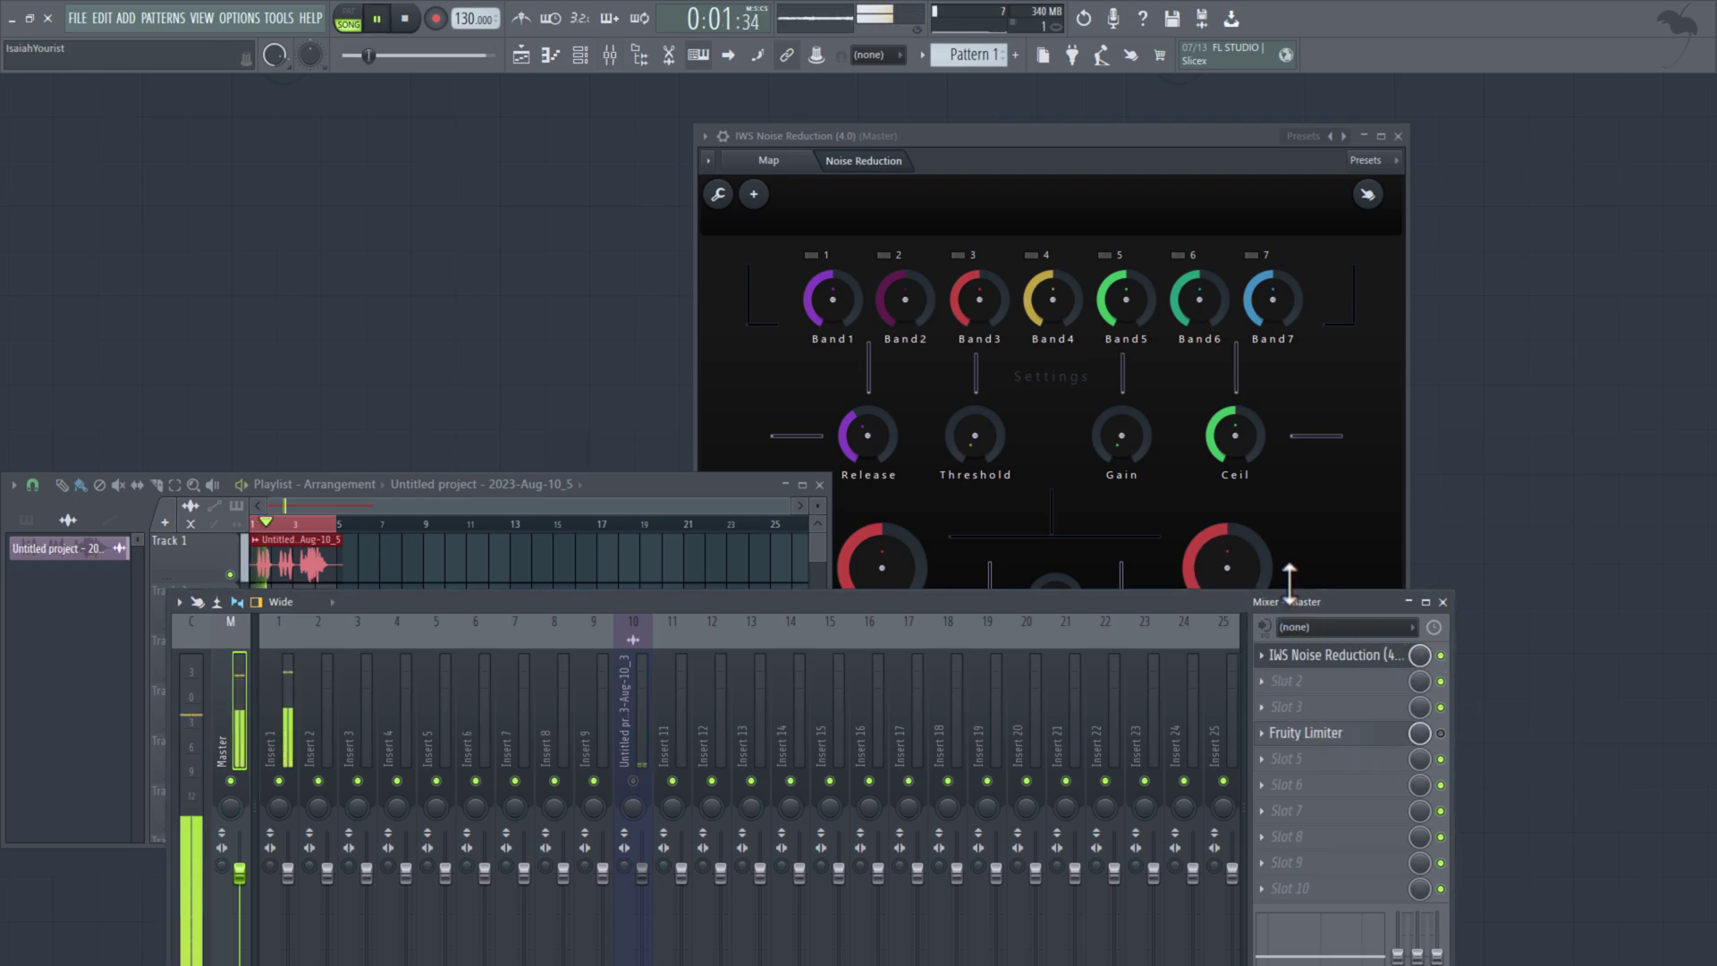
pyautogui.click(1443, 602)
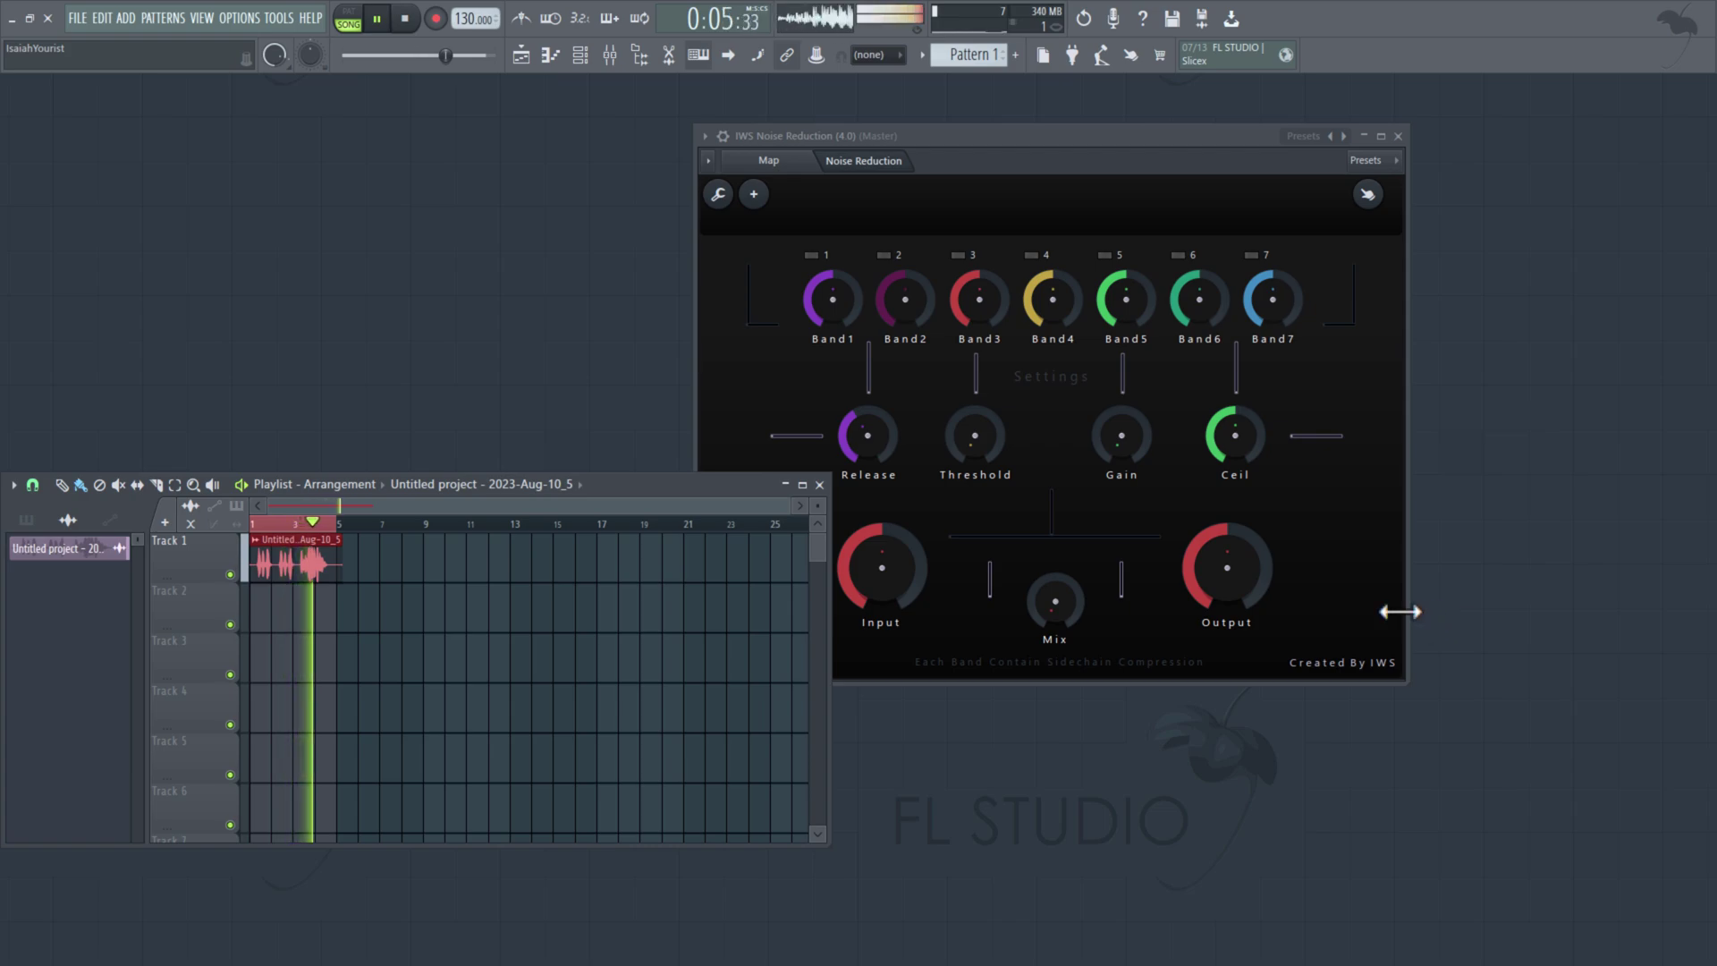
pyautogui.click(376, 20)
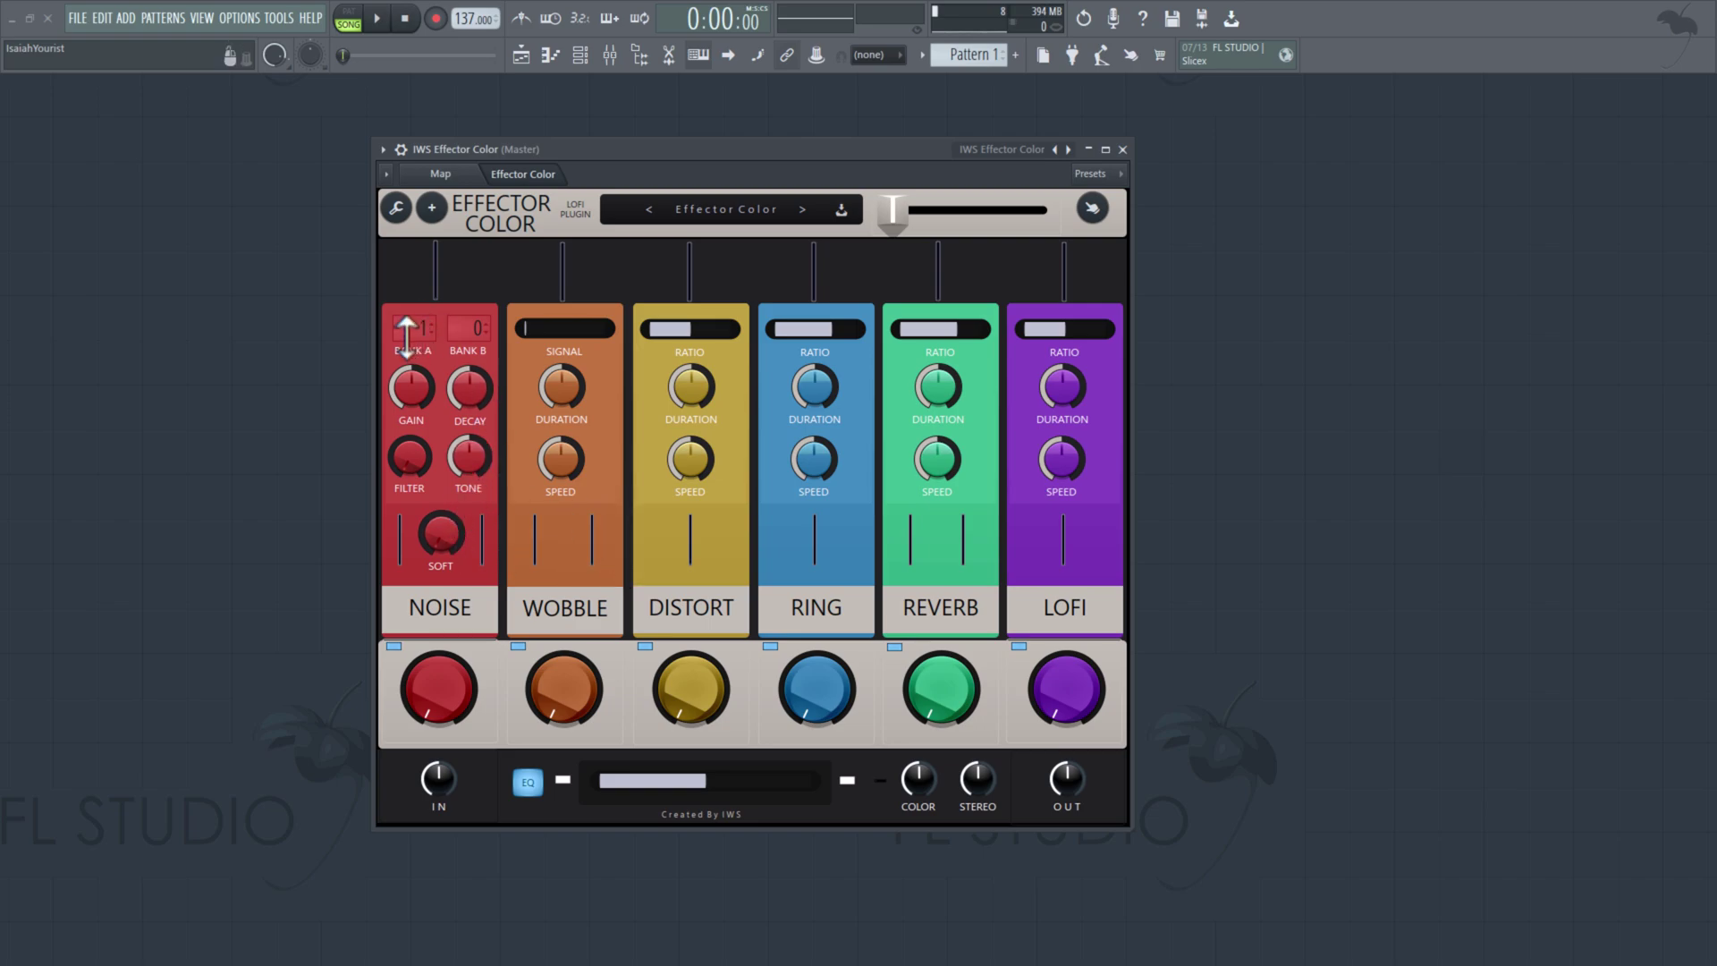
# Step: Try Effector Color's Noise bank and the Noise and Wobble amount knobs, and toggle the Noise effect off and on
pyautogui.scroll(1, 413, 336)
pyautogui.moveTo(430, 688); pyautogui.dragTo(431, 663)
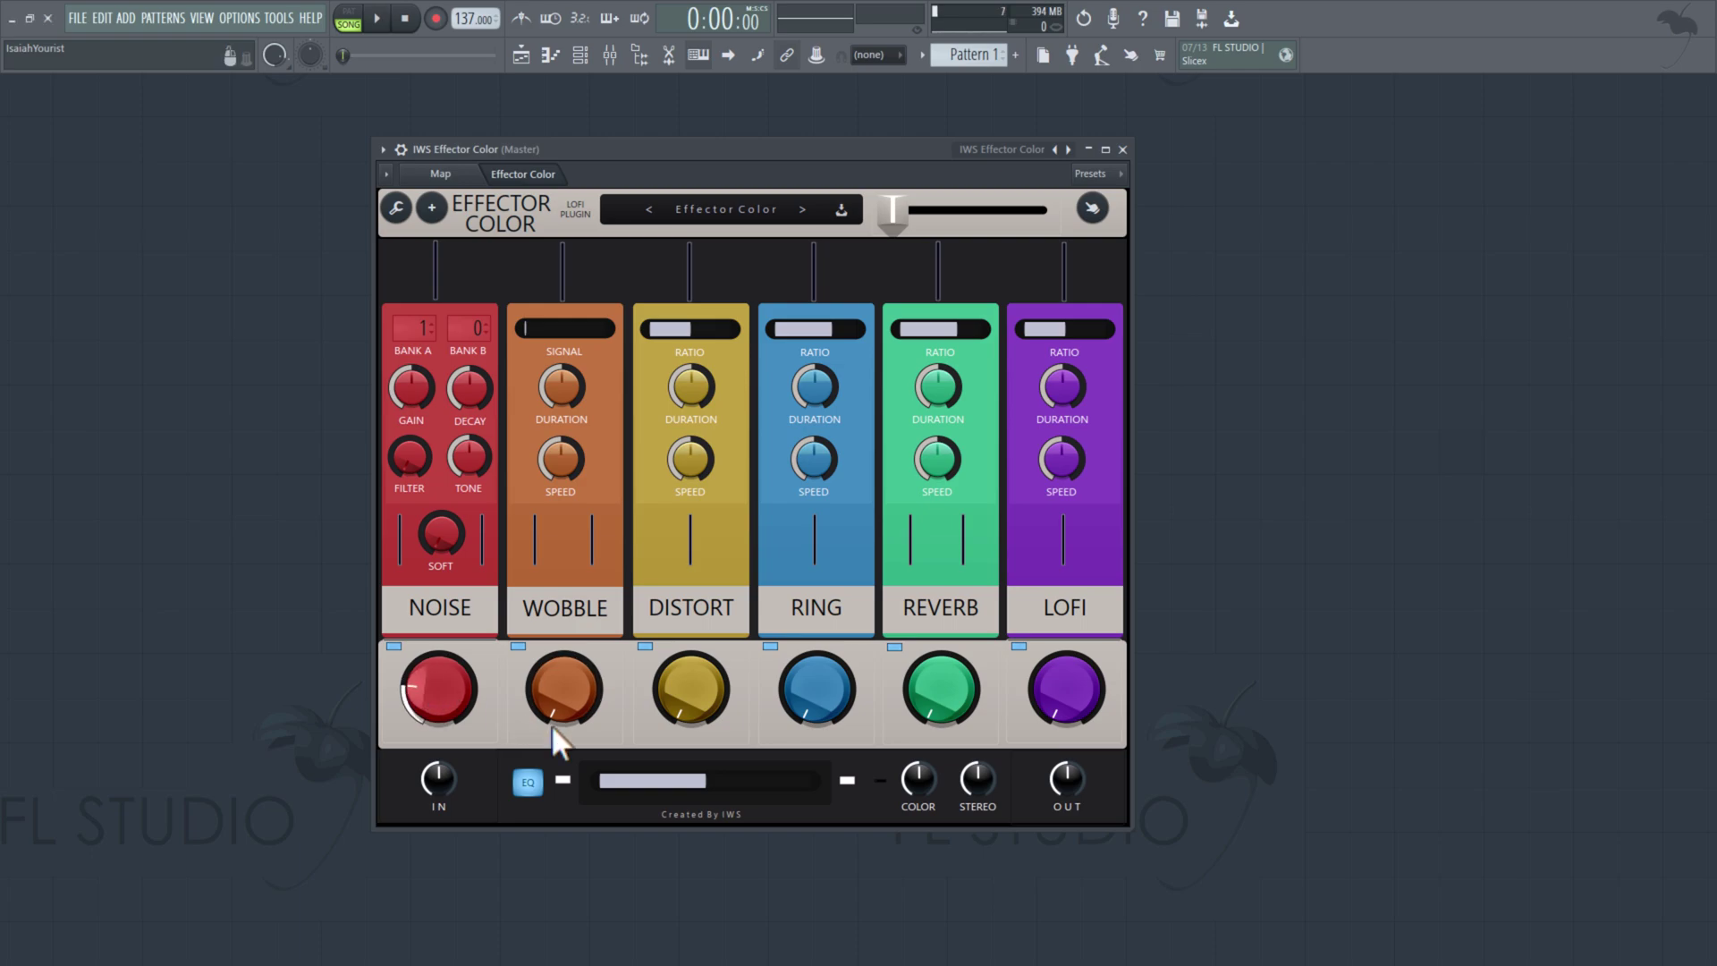
pyautogui.moveTo(555, 744); pyautogui.dragTo(538, 686)
pyautogui.moveTo(418, 661); pyautogui.dragTo(419, 690)
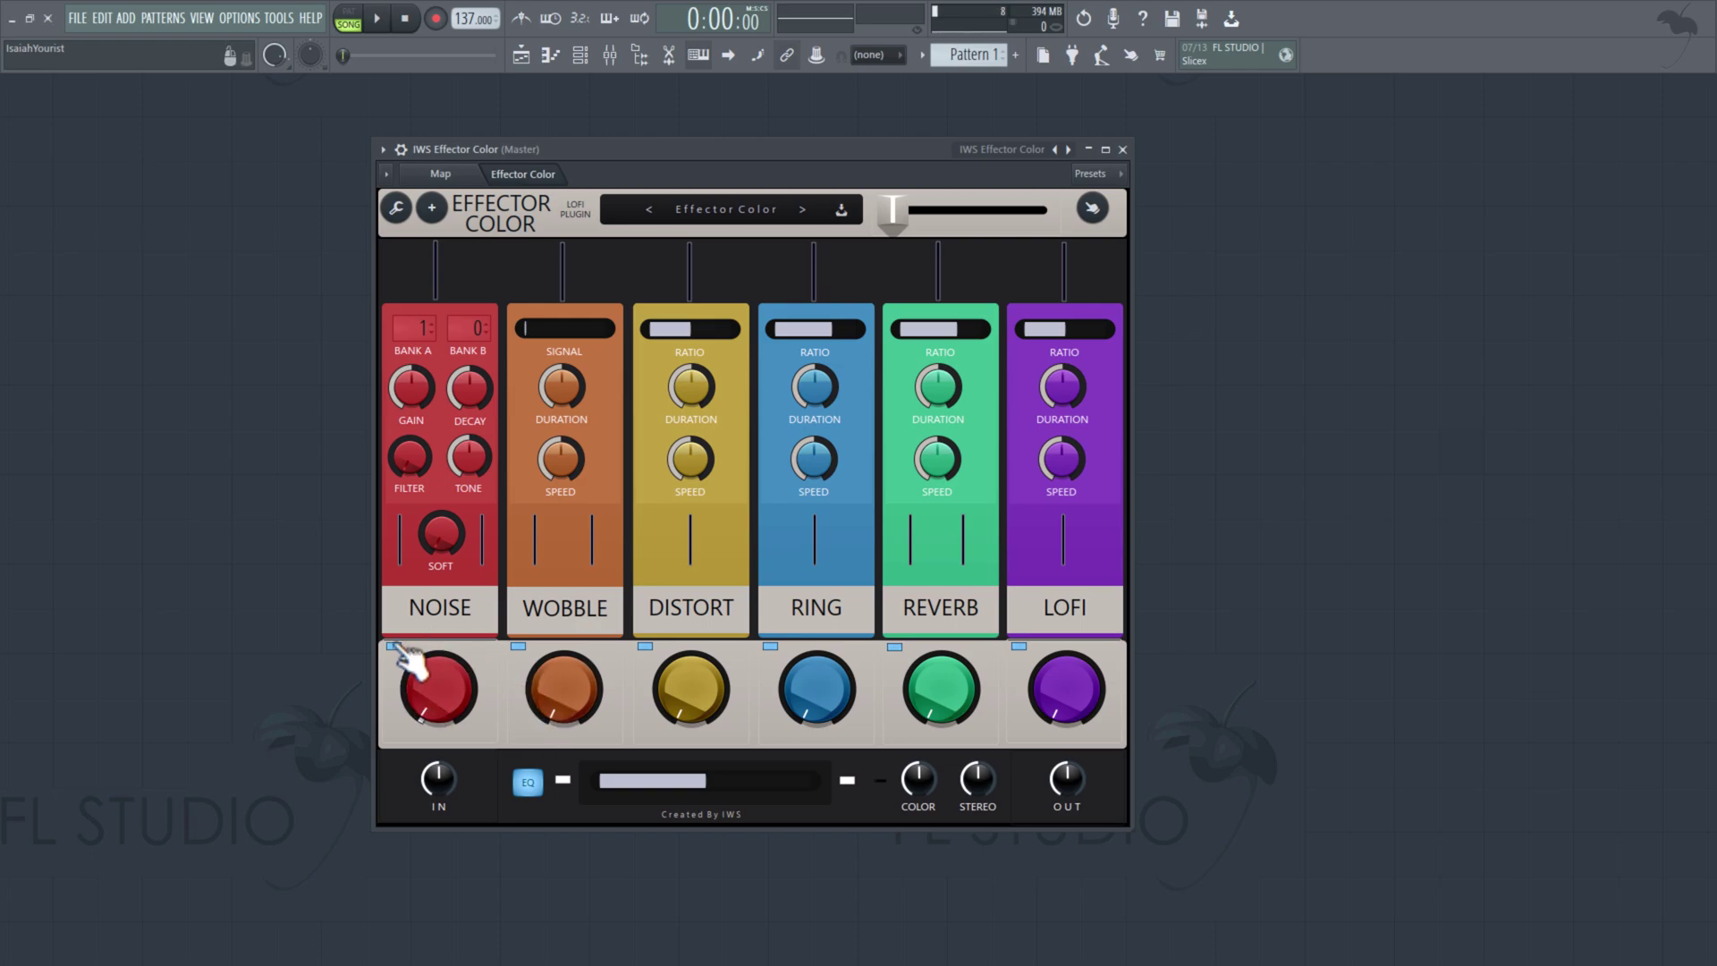
pyautogui.click(393, 646)
pyautogui.click(394, 646)
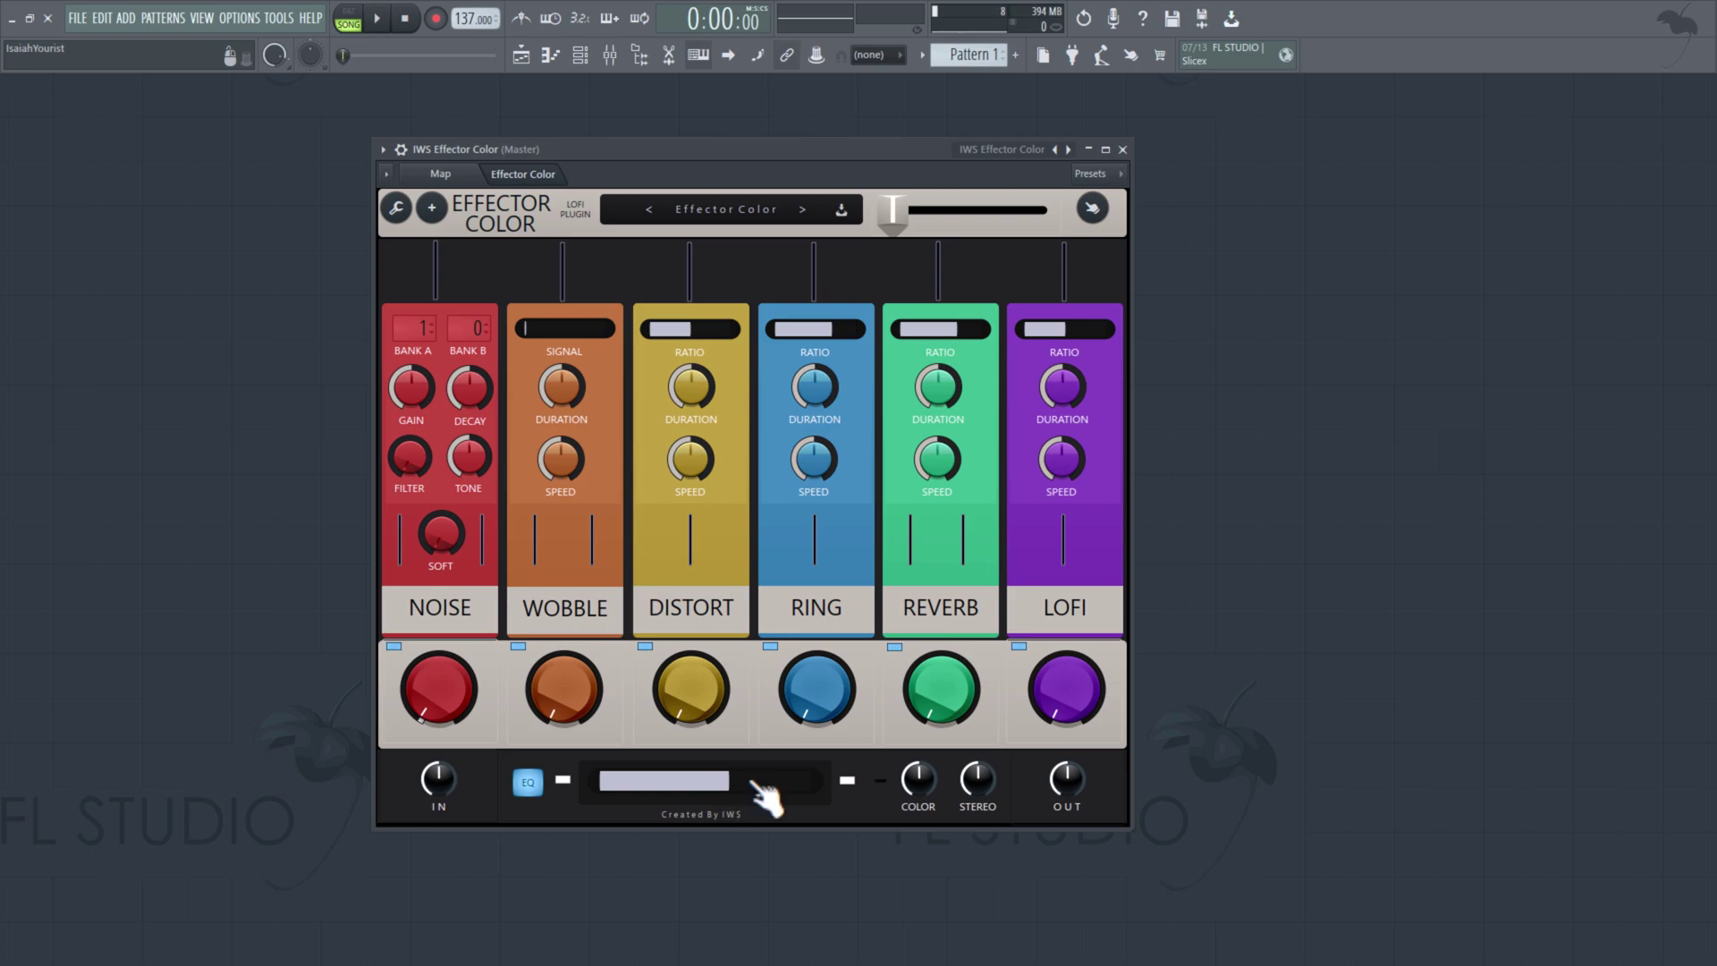
# Step: Try the Color and Stereo knobs of Effector Color and reset them to their defaults
pyautogui.moveTo(906, 791); pyautogui.dragTo(981, 774)
pyautogui.rightClick(912, 789)
pyautogui.click(916, 793)
pyautogui.rightClick(995, 787)
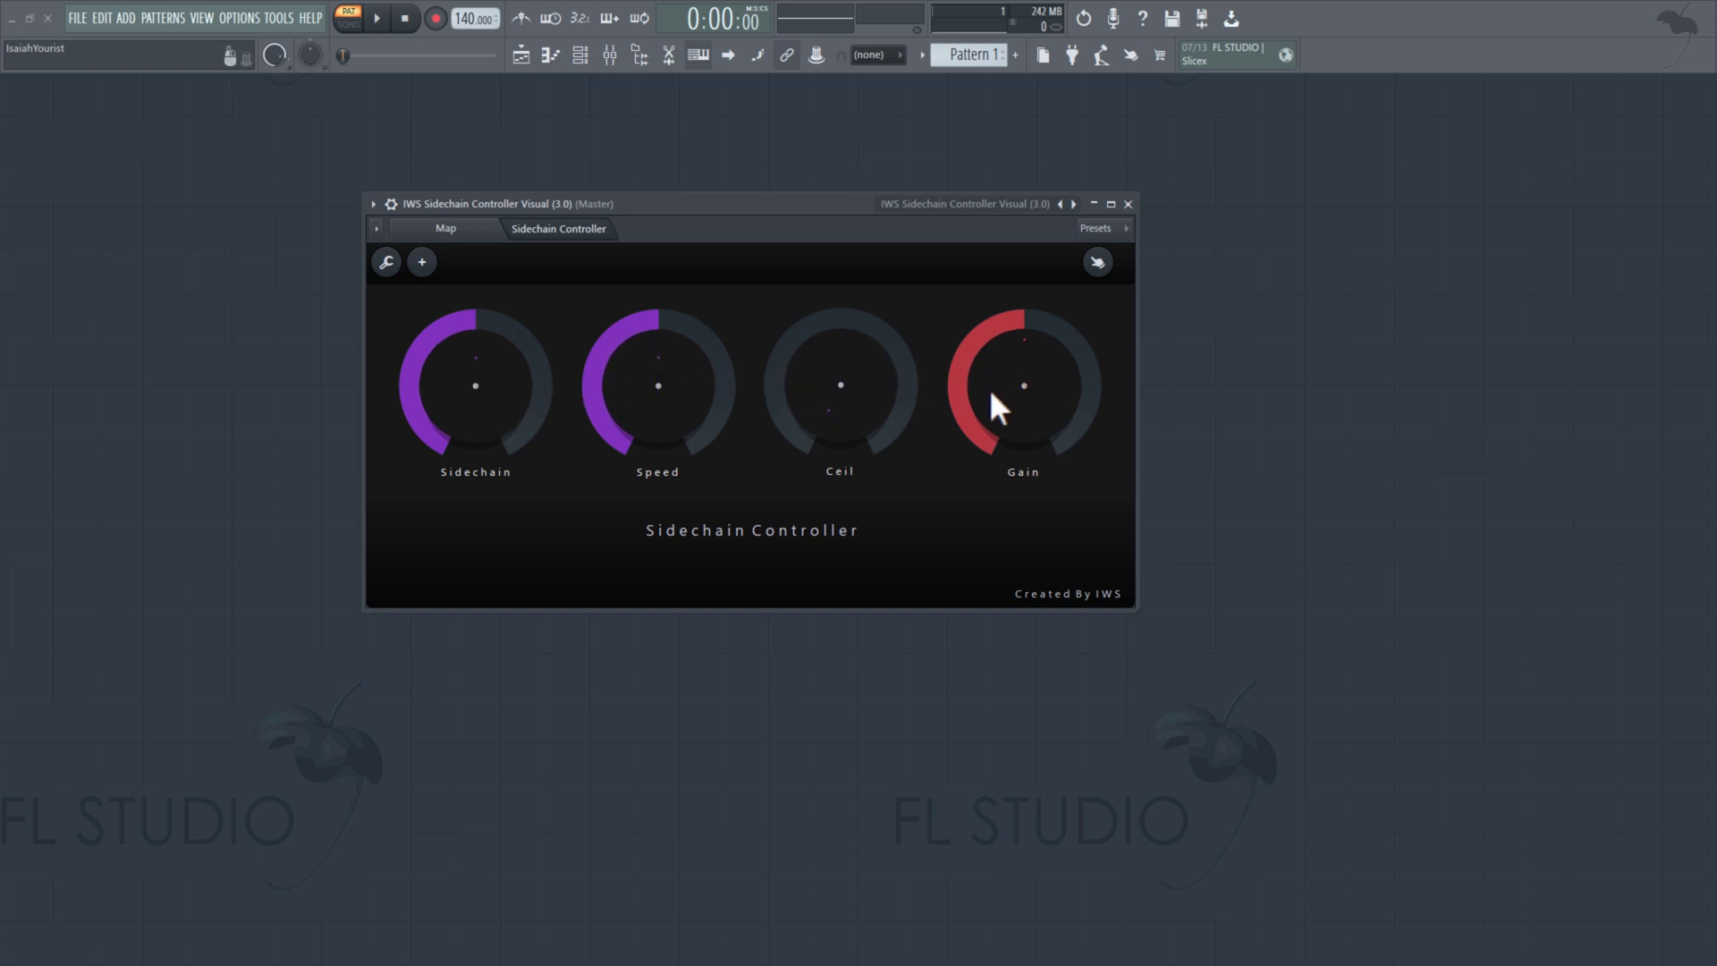
# Step: Open the Sidechain module from the Sidechain Controller's map and examine the chain down to the Test Here module
pyautogui.click(472, 235)
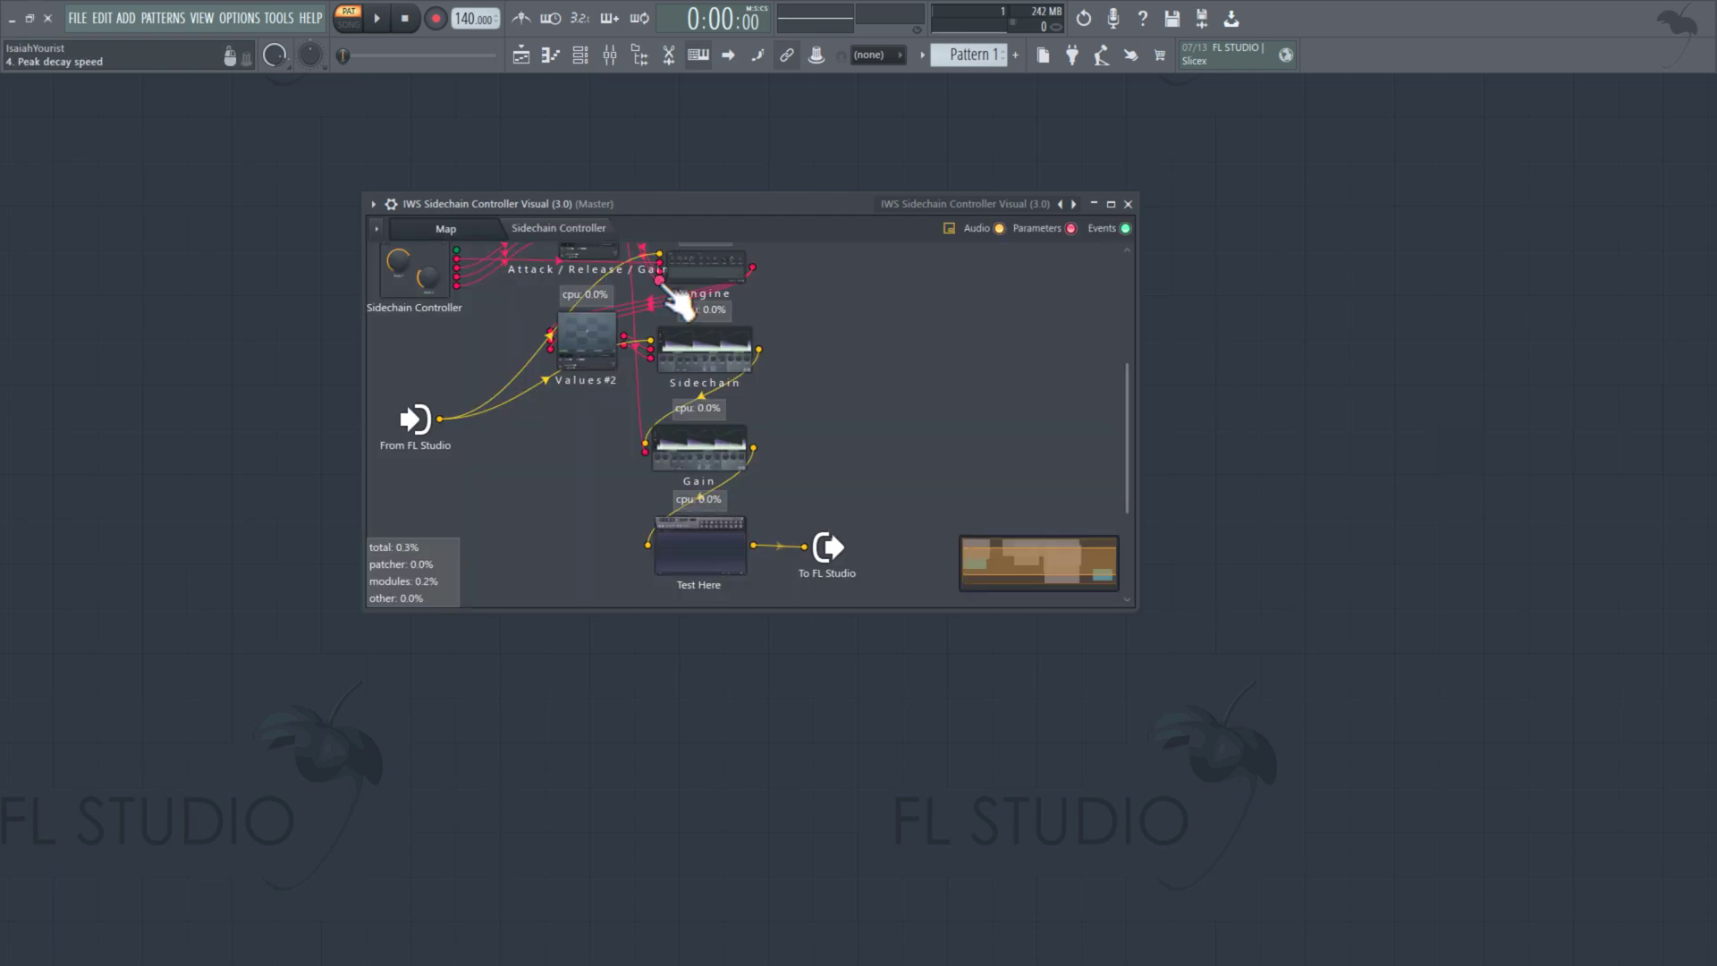
pyautogui.scroll(1, 805, 389)
pyautogui.moveTo(617, 466); pyautogui.dragTo(566, 317)
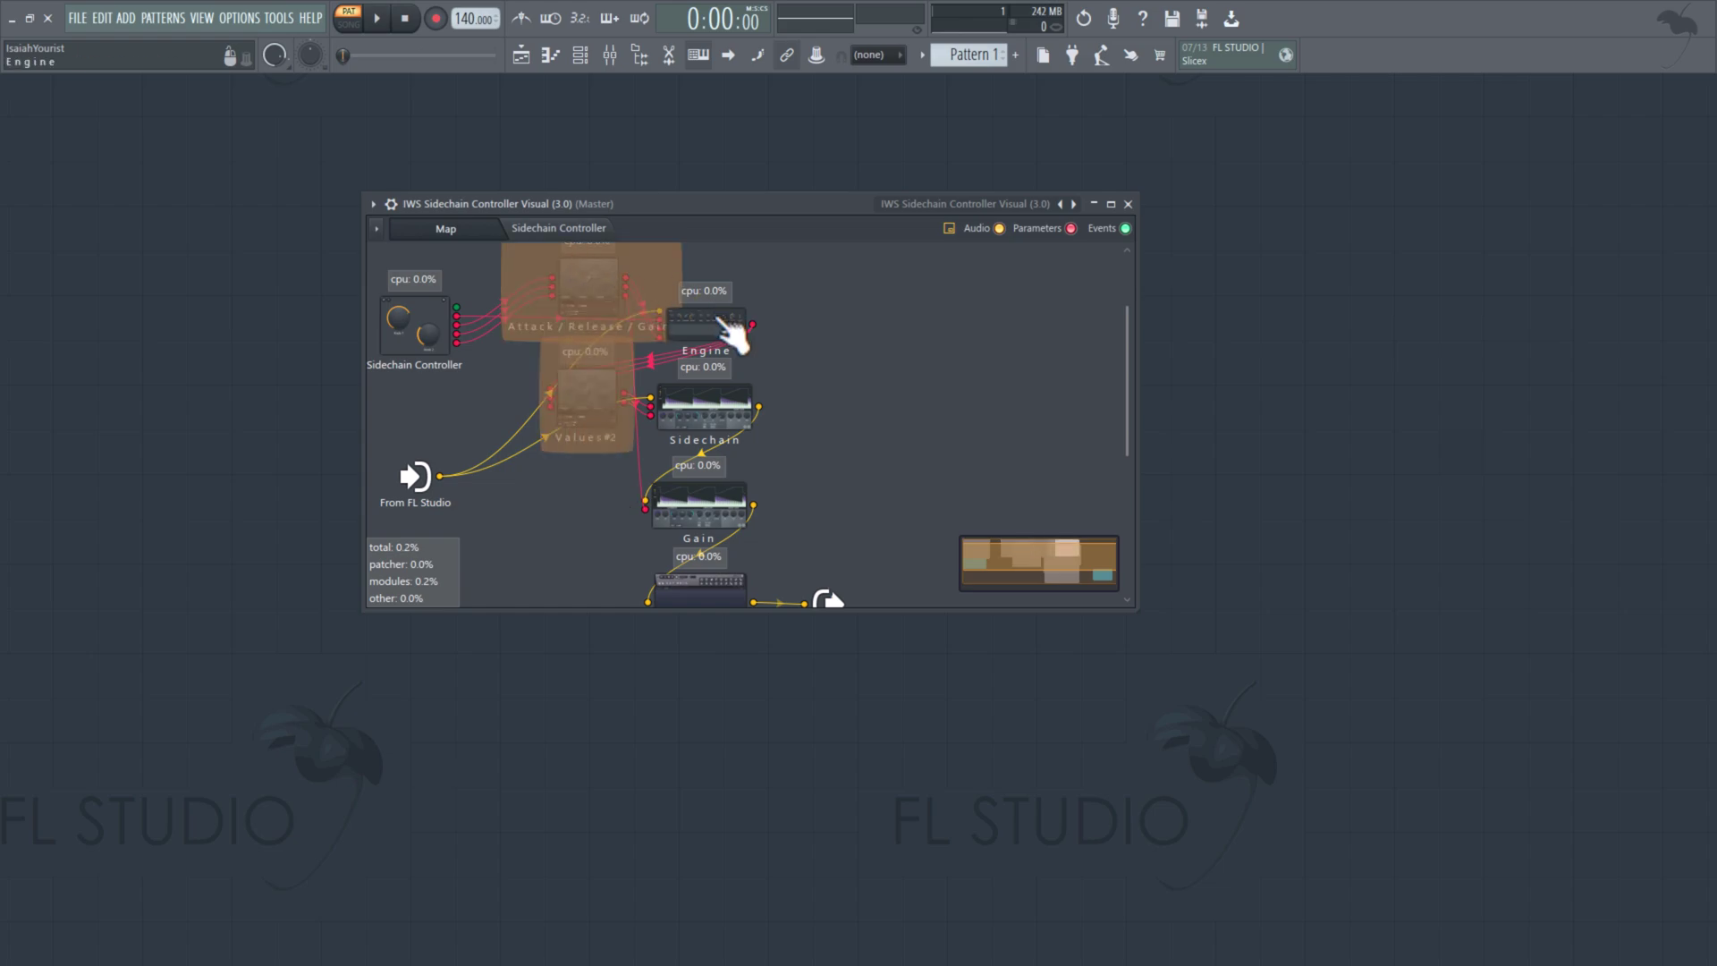
pyautogui.moveTo(717, 327); pyautogui.dragTo(716, 302)
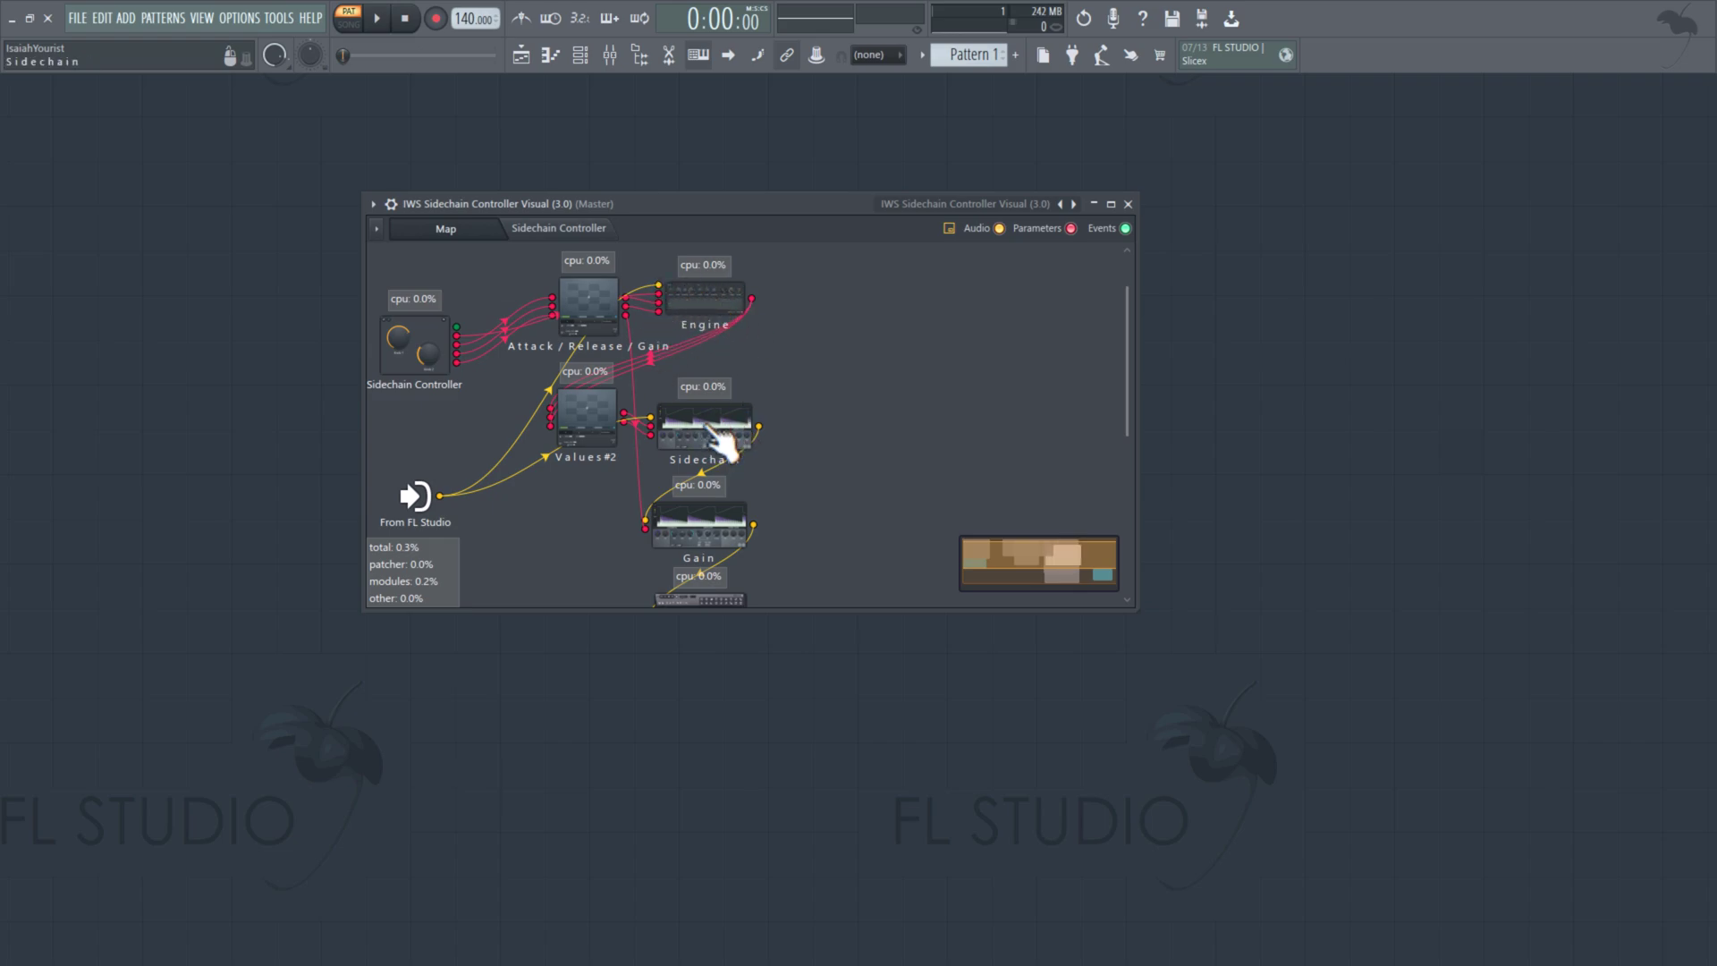
pyautogui.click(718, 433)
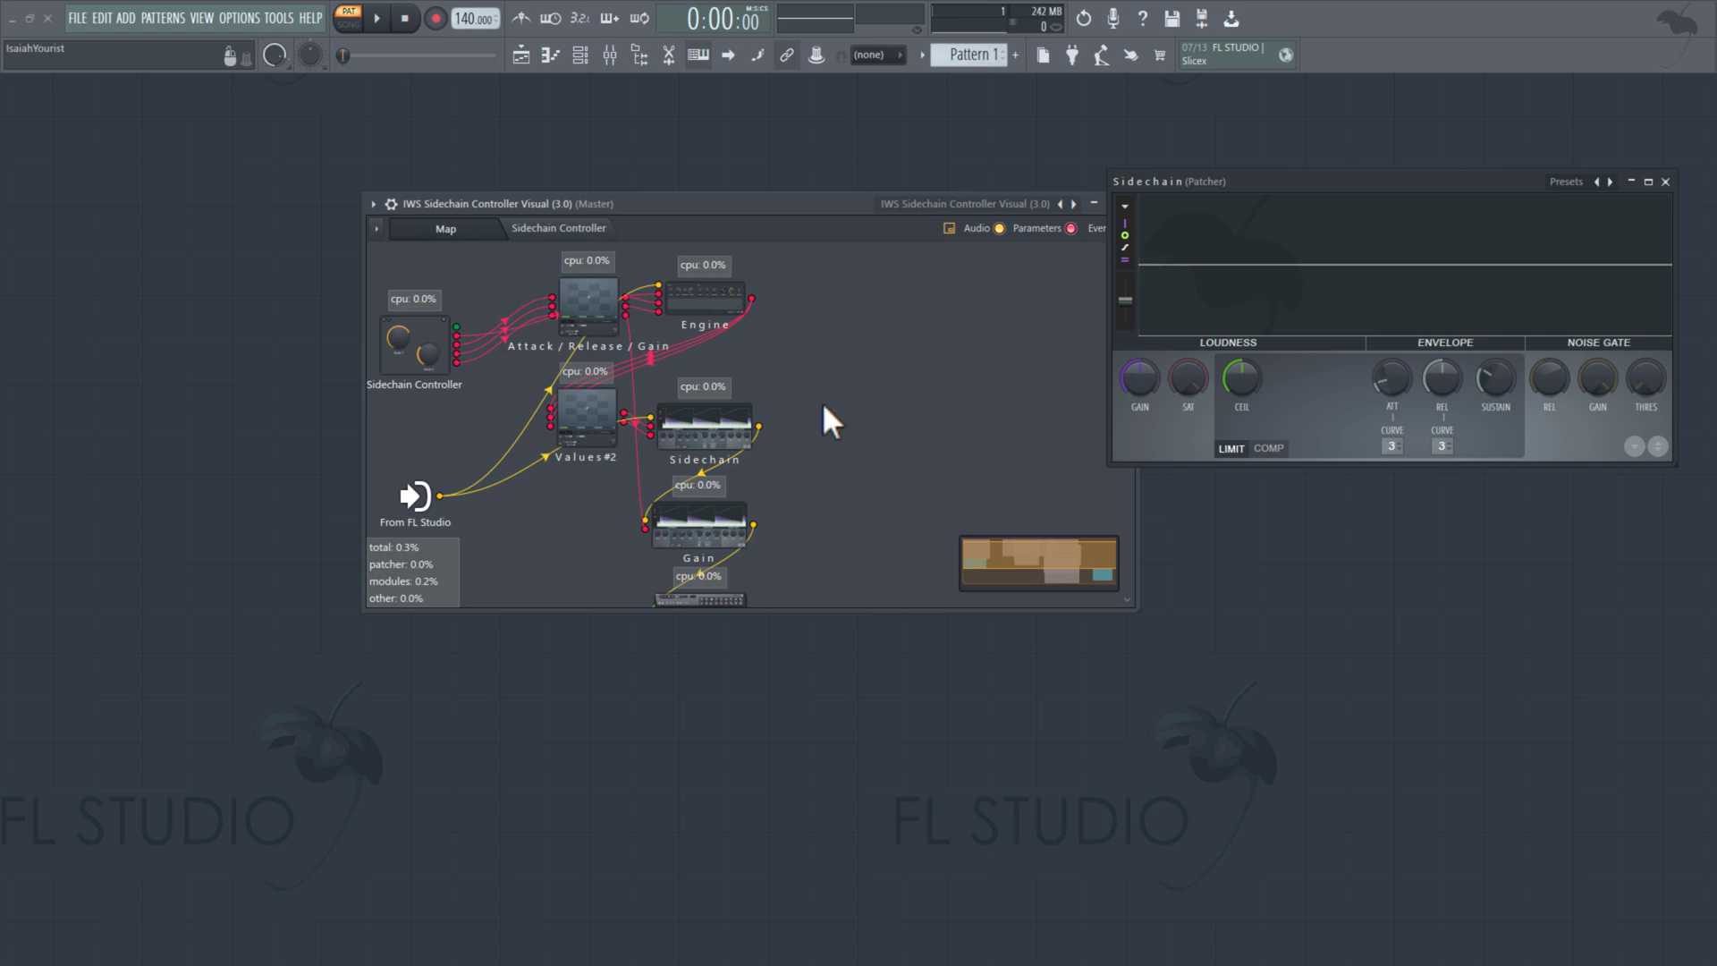
pyautogui.scroll(-2, 712, 550)
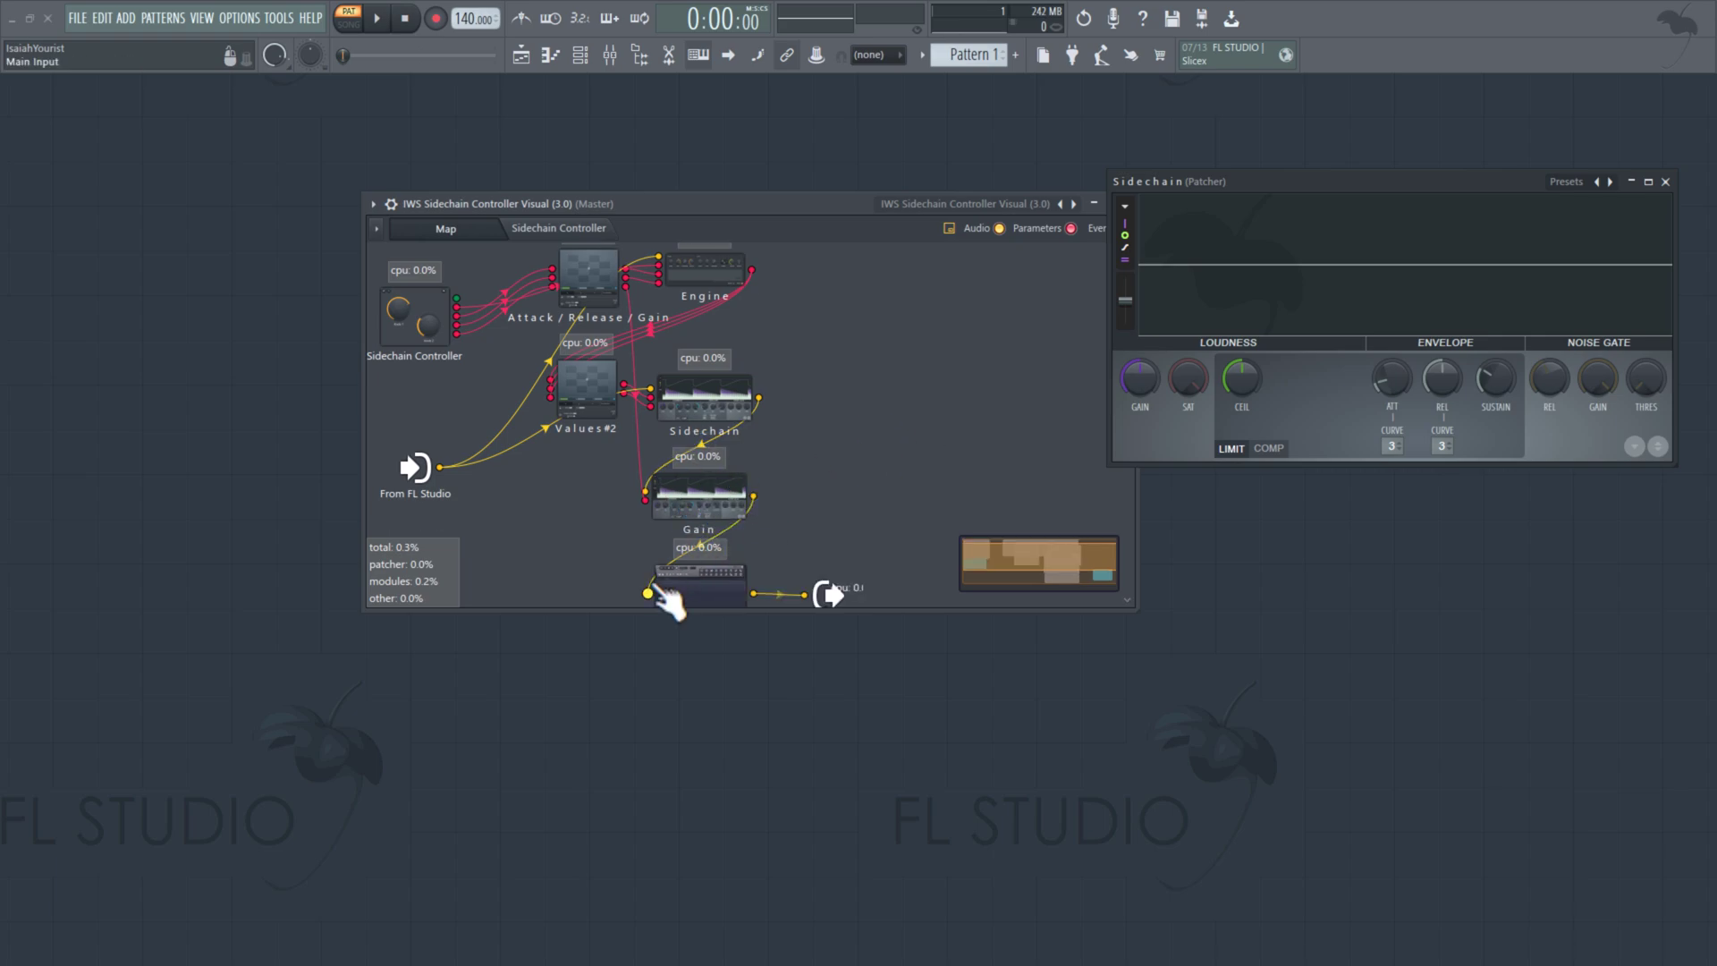
pyautogui.scroll(-2, 697, 548)
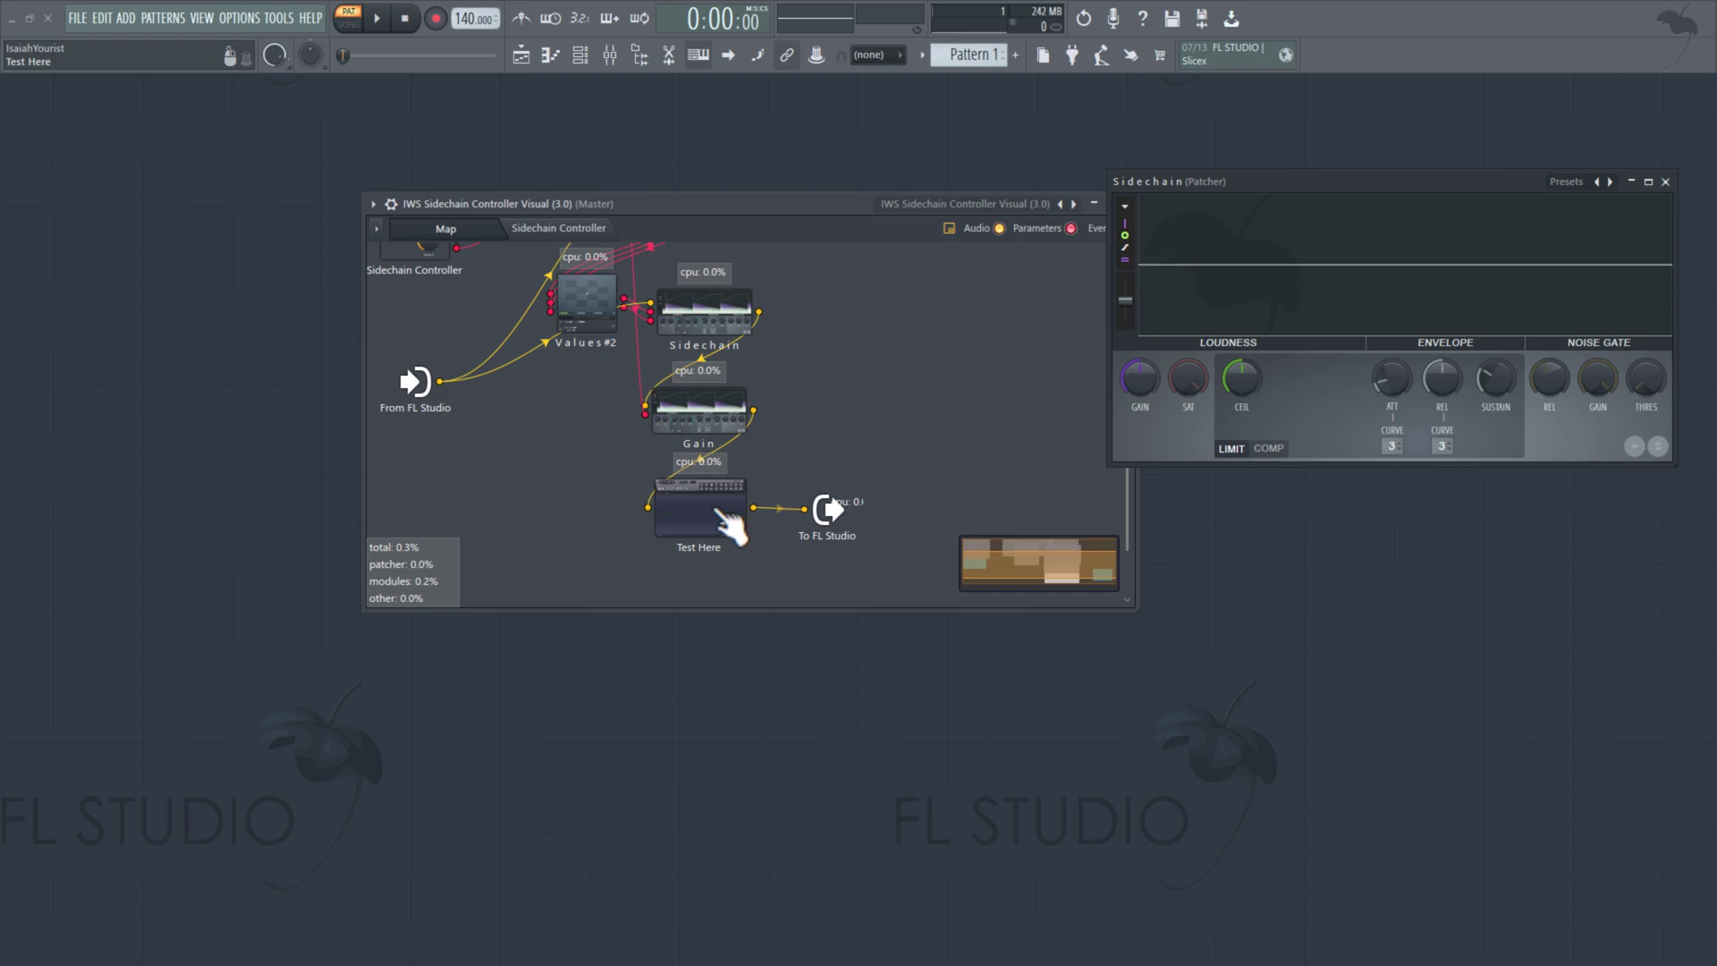
# Step: Show the Sidechain Controller's knob surface again and arrange its window beside the Sidechain module's window
pyautogui.moveTo(403, 198); pyautogui.dragTo(308, 144)
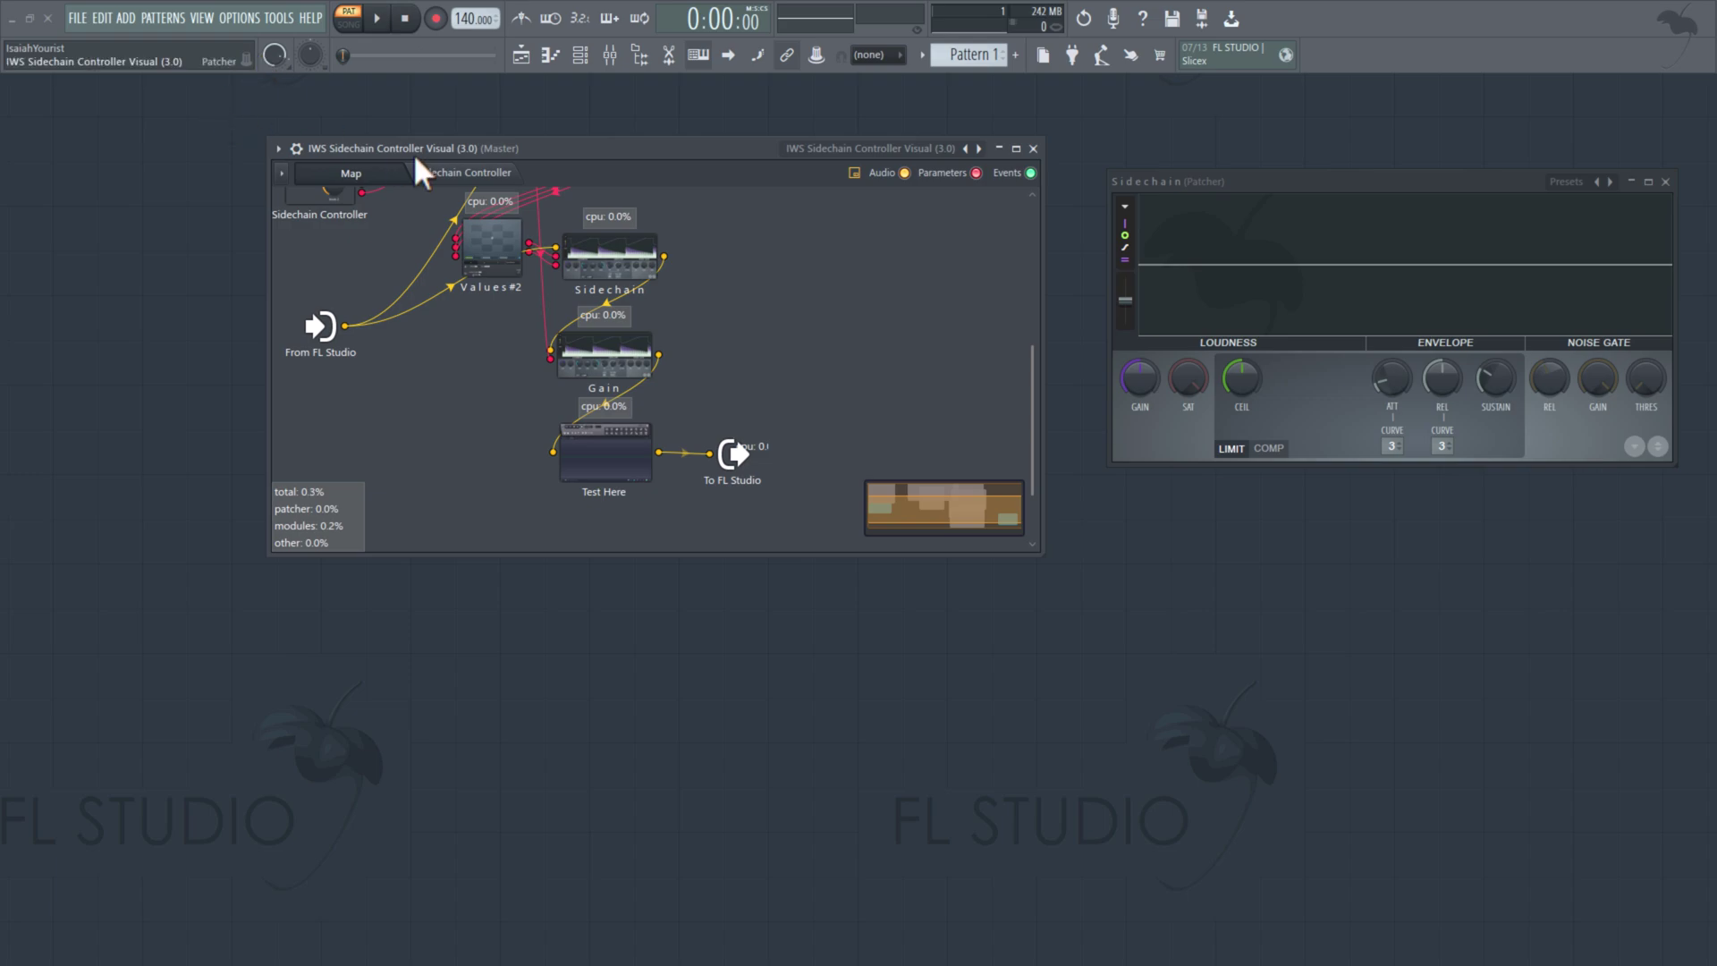
pyautogui.click(444, 178)
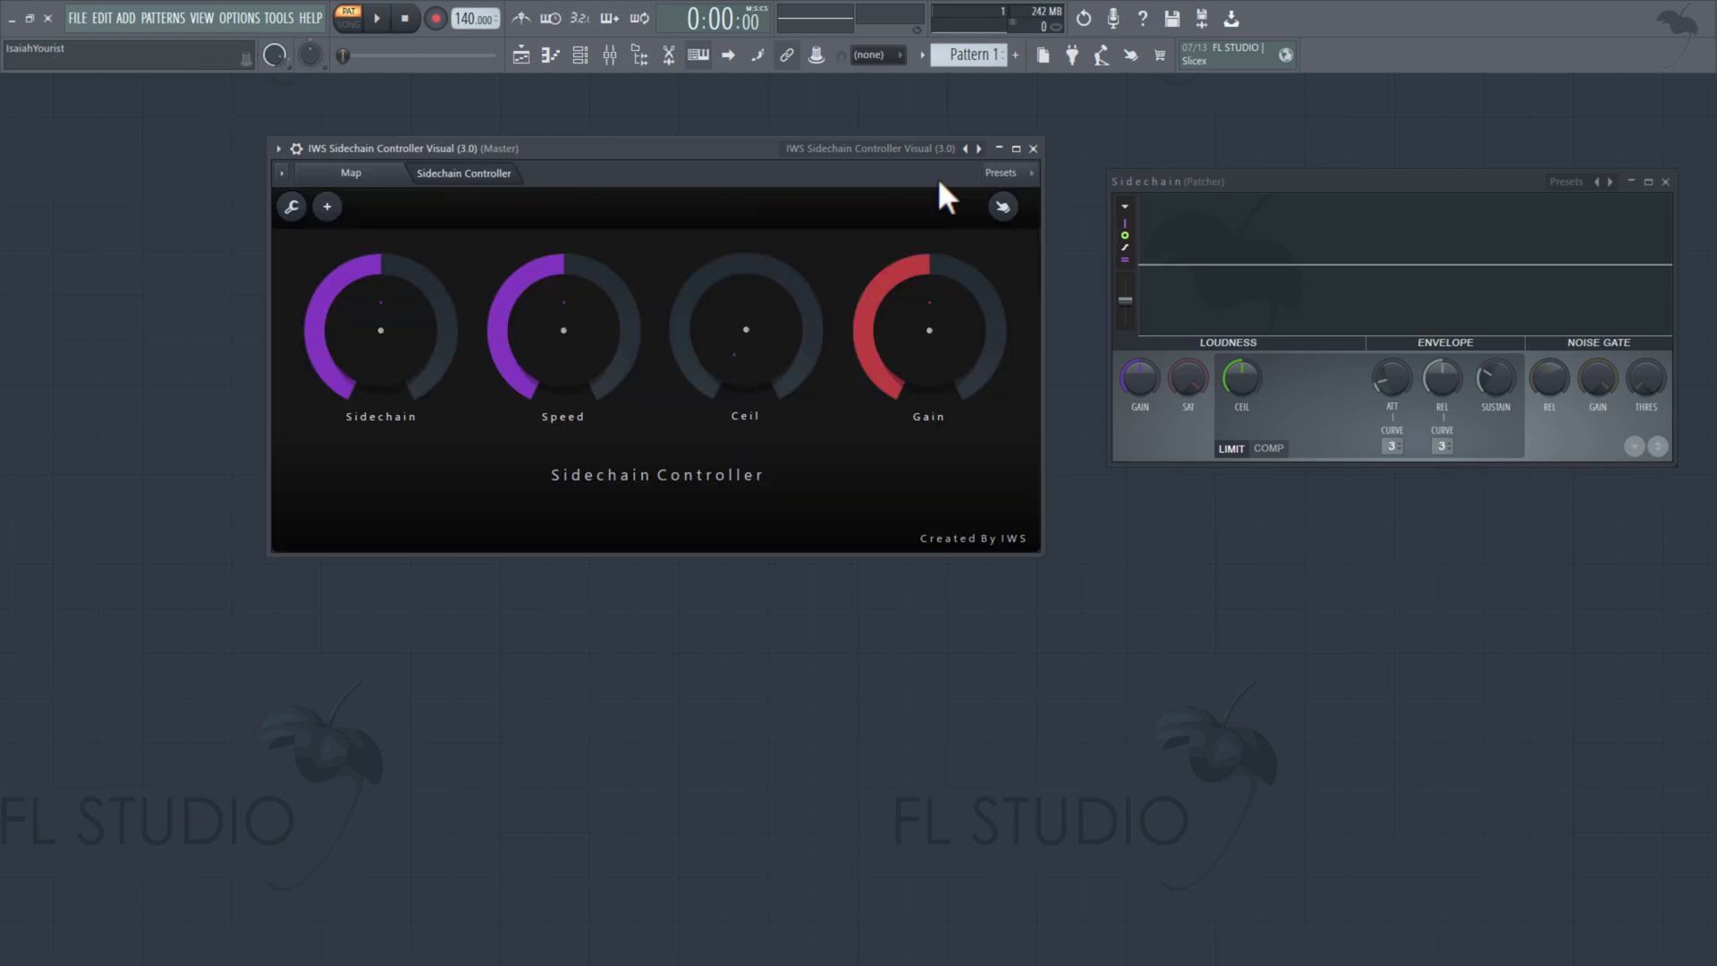
pyautogui.moveTo(1183, 184); pyautogui.dragTo(1202, 138)
pyautogui.moveTo(631, 141); pyautogui.dragTo(705, 199)
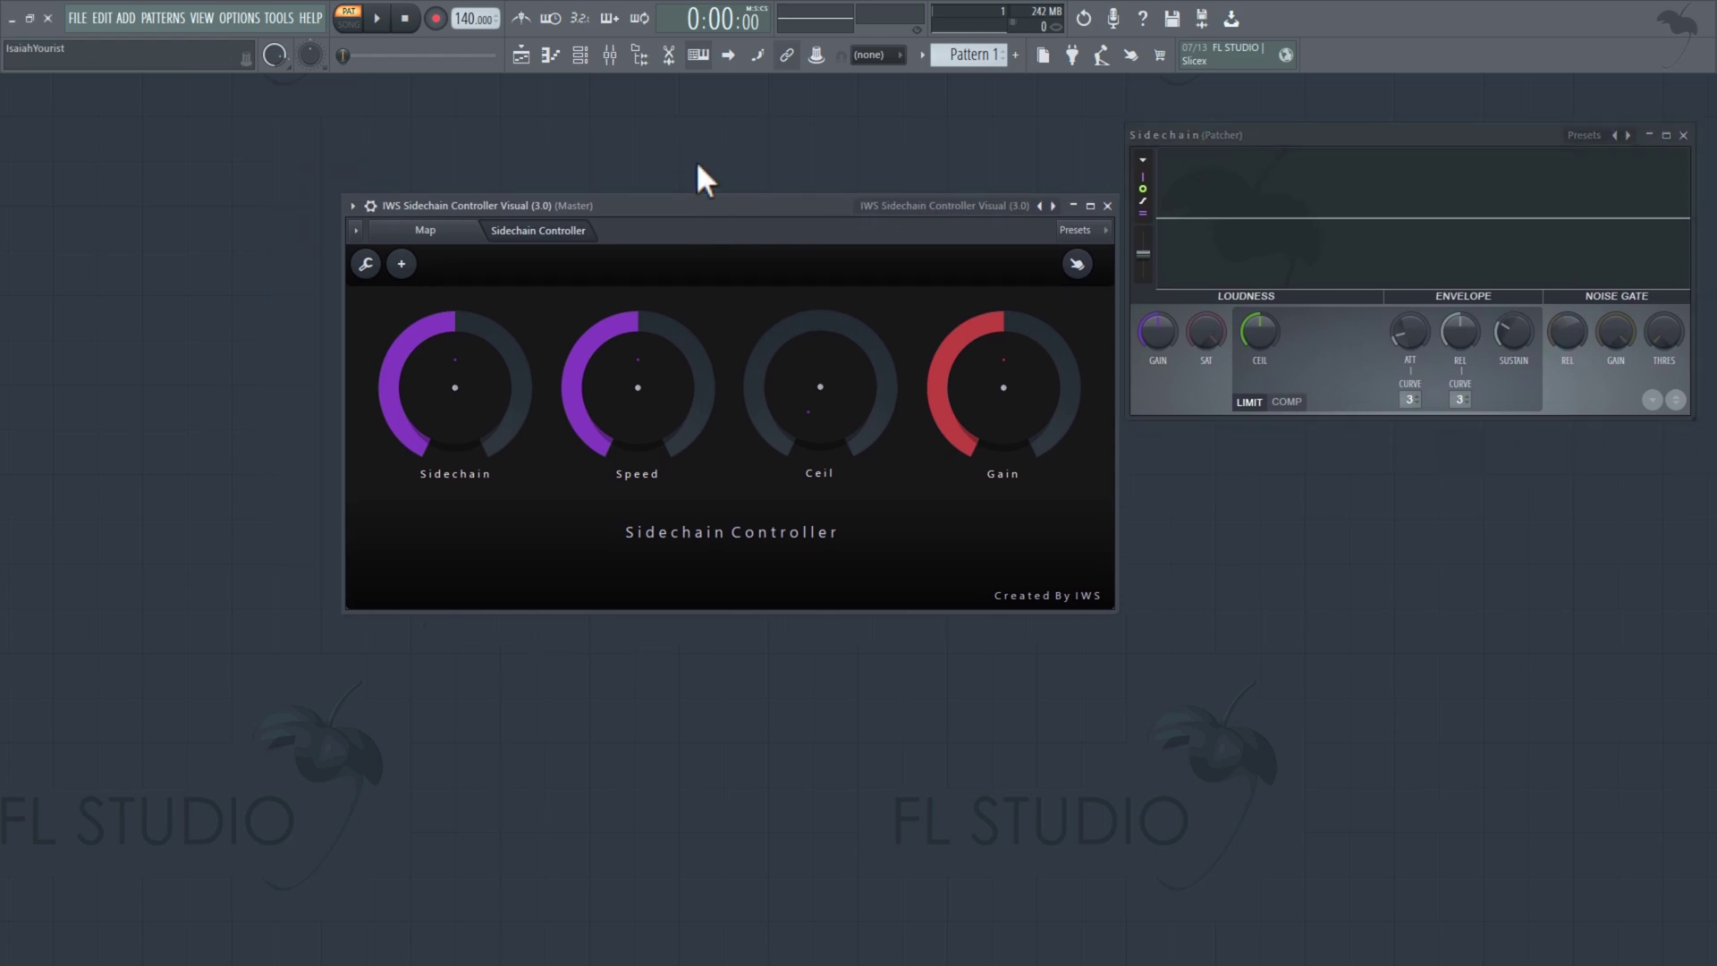
# Step: Browse the IWS Bundle sound kits in the browser and examine the IWS Cyber 88 (Sound Kit) contents, including its DRUM KIT folder
pyautogui.click(640, 56)
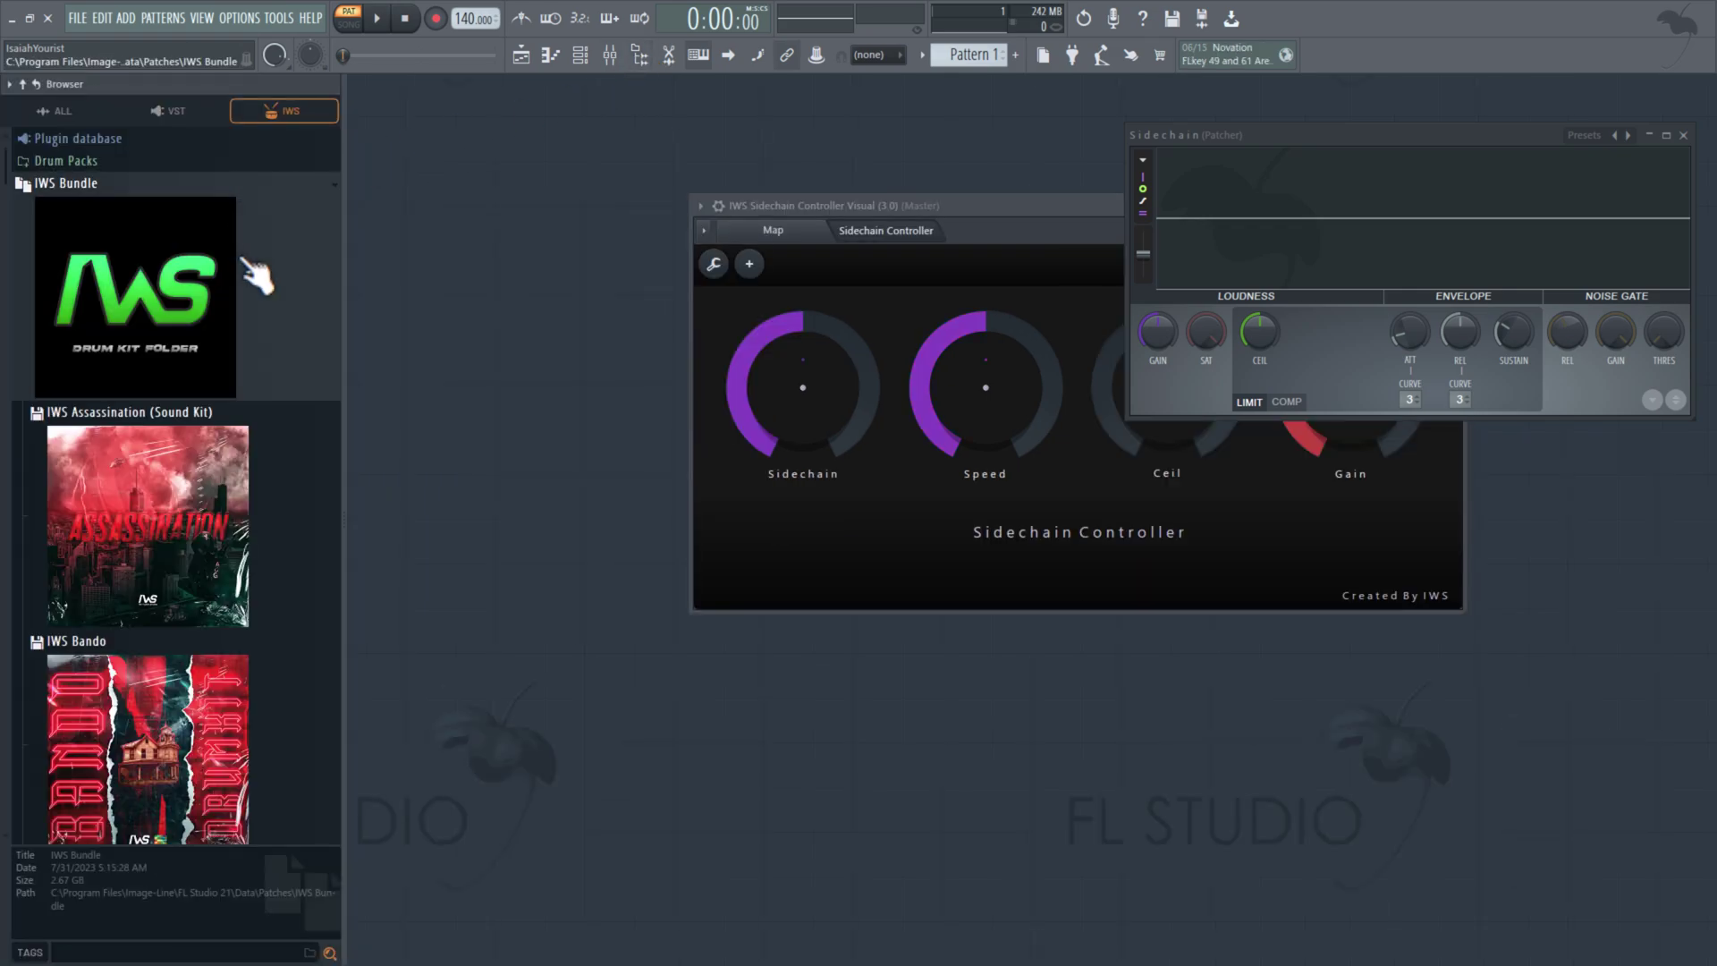
pyautogui.scroll(-8, 257, 278)
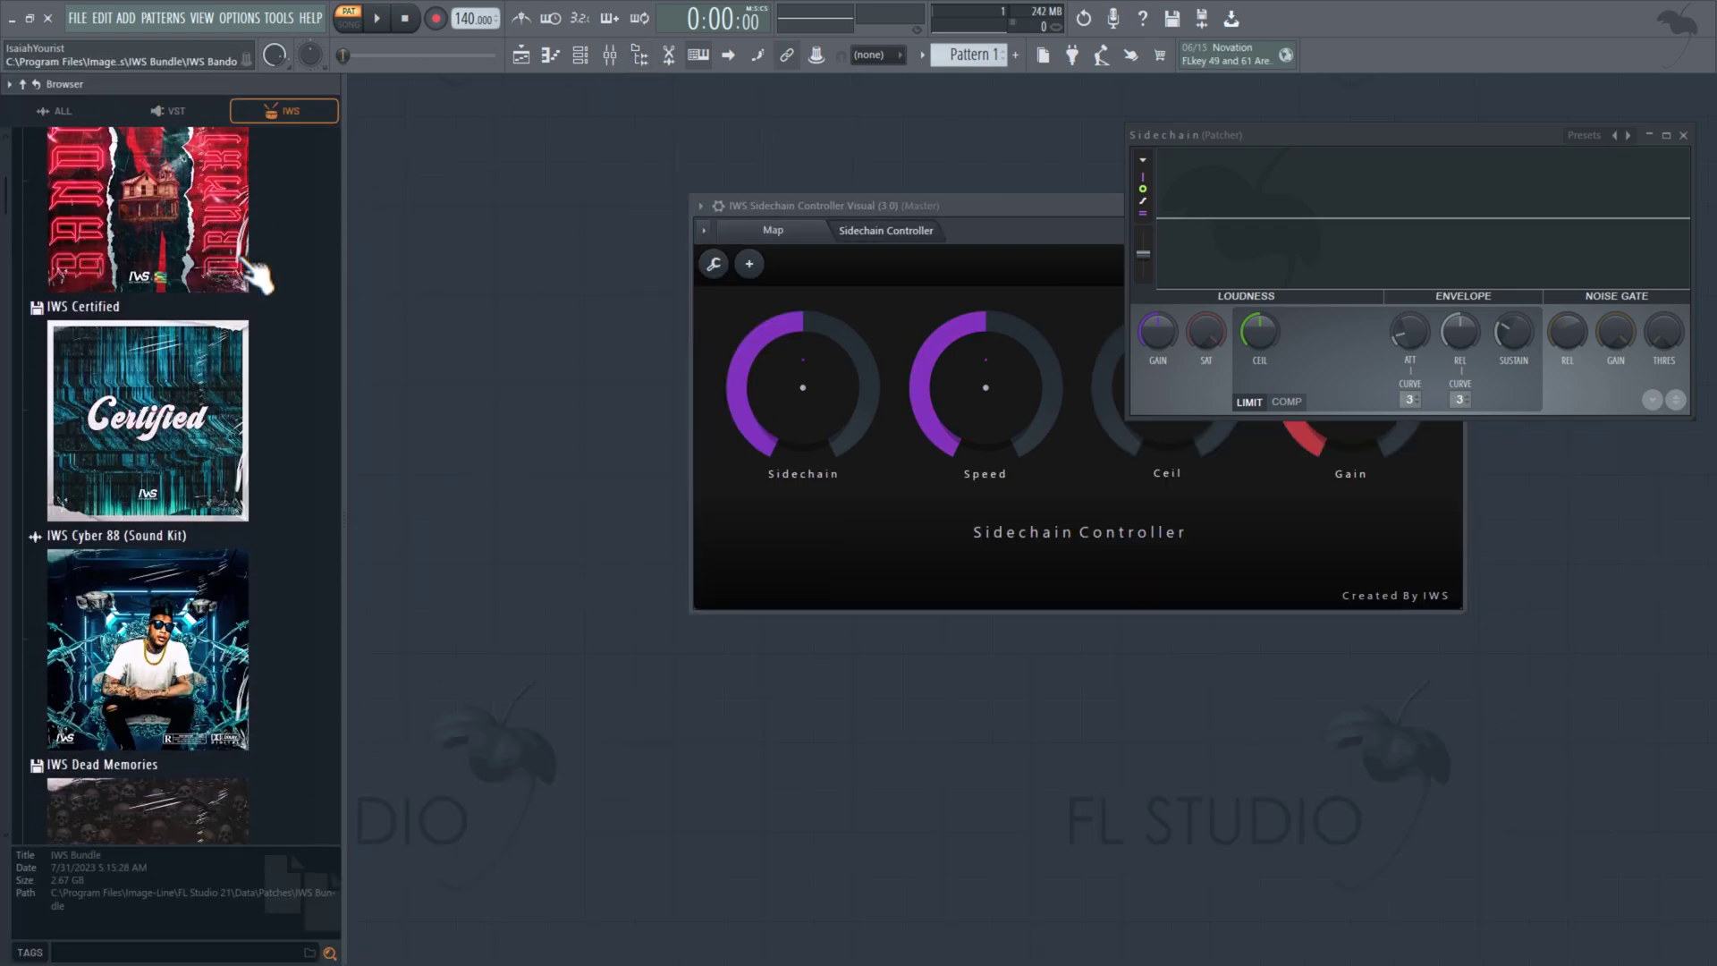
pyautogui.scroll(-1, 256, 277)
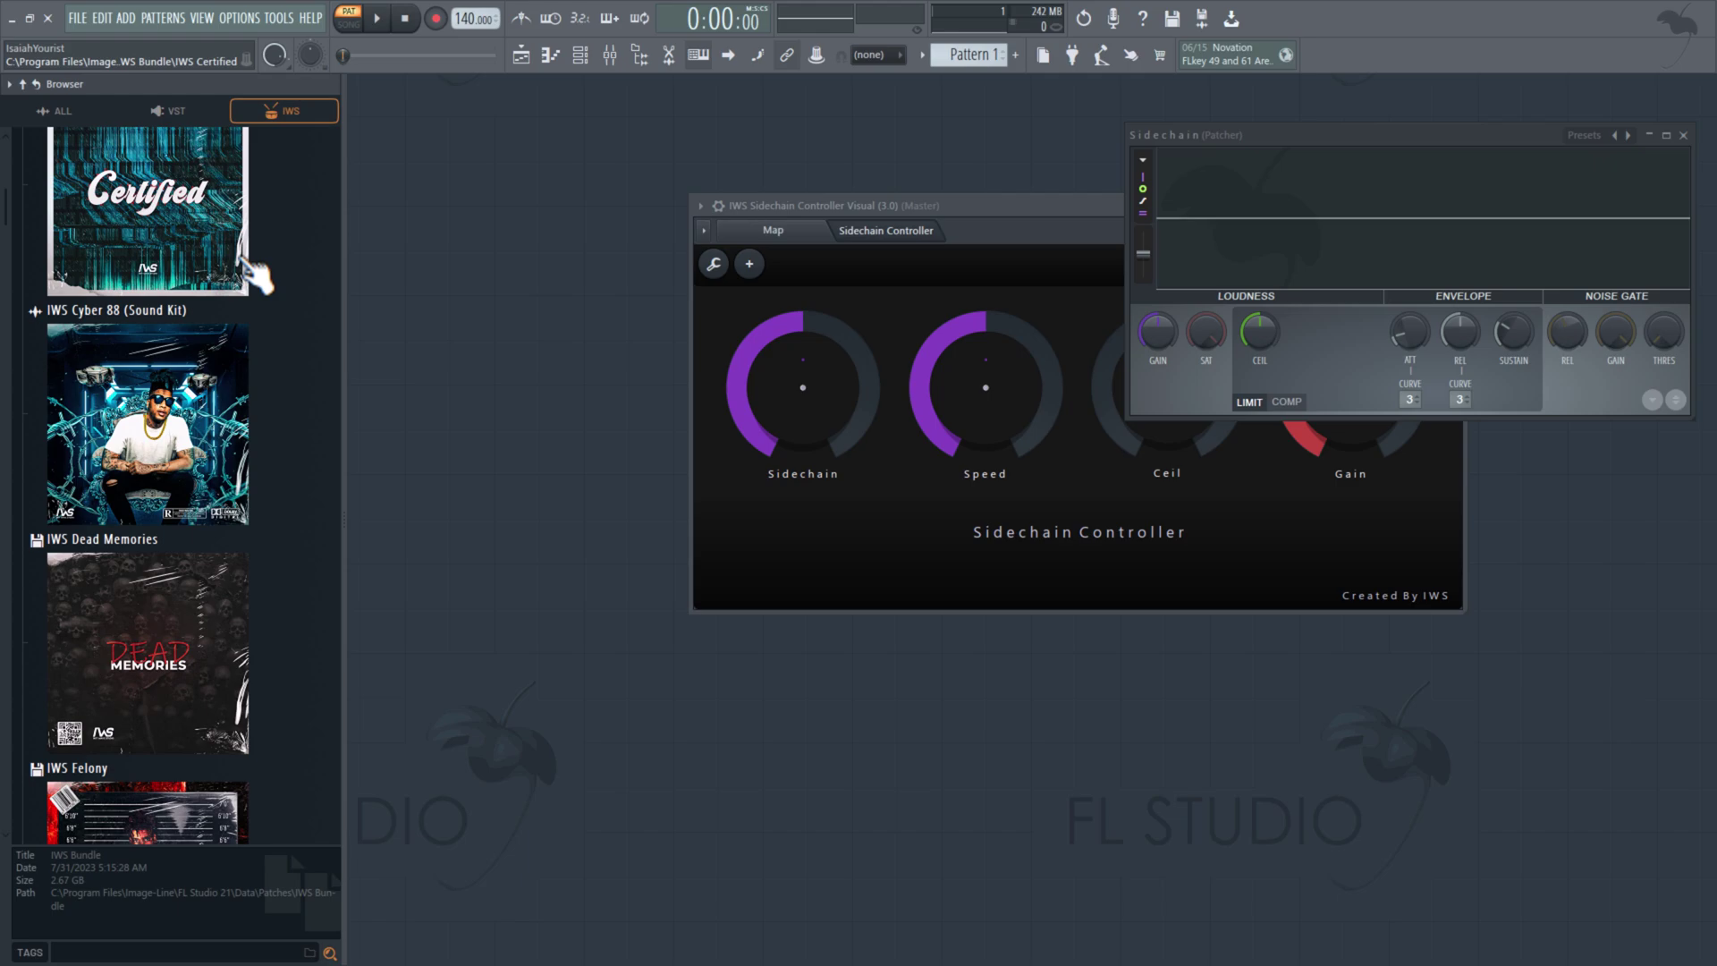
pyautogui.click(150, 367)
pyautogui.scroll(-1, 170, 371)
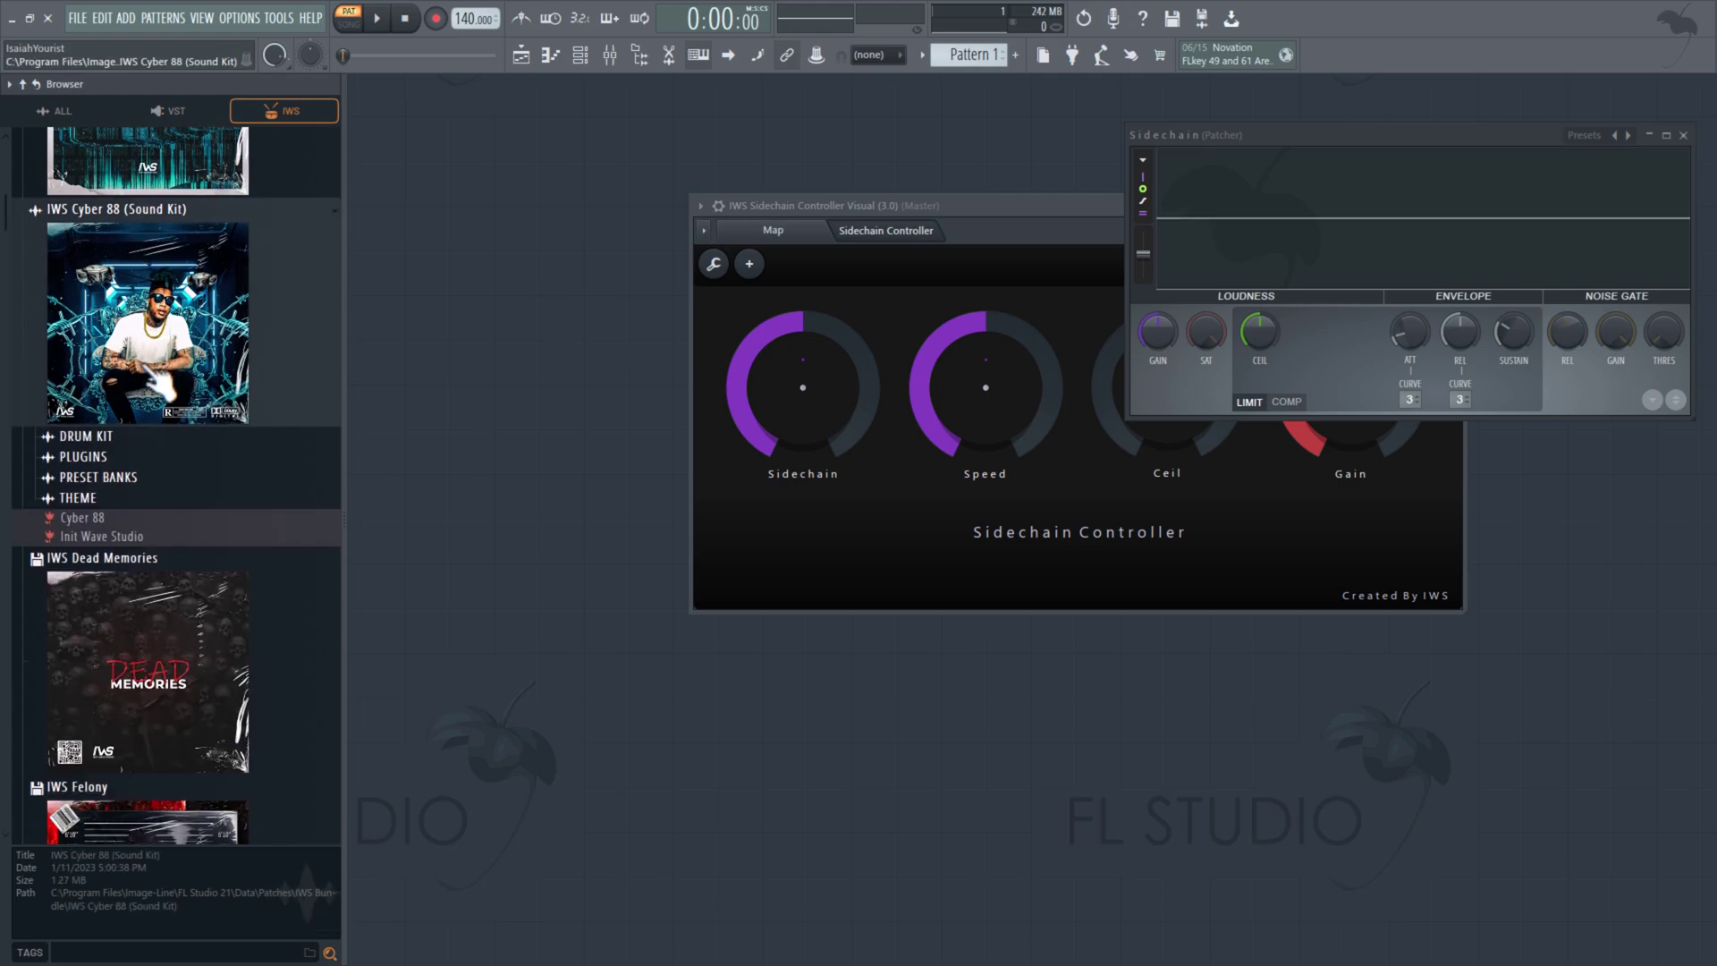
pyautogui.scroll(1, 170, 374)
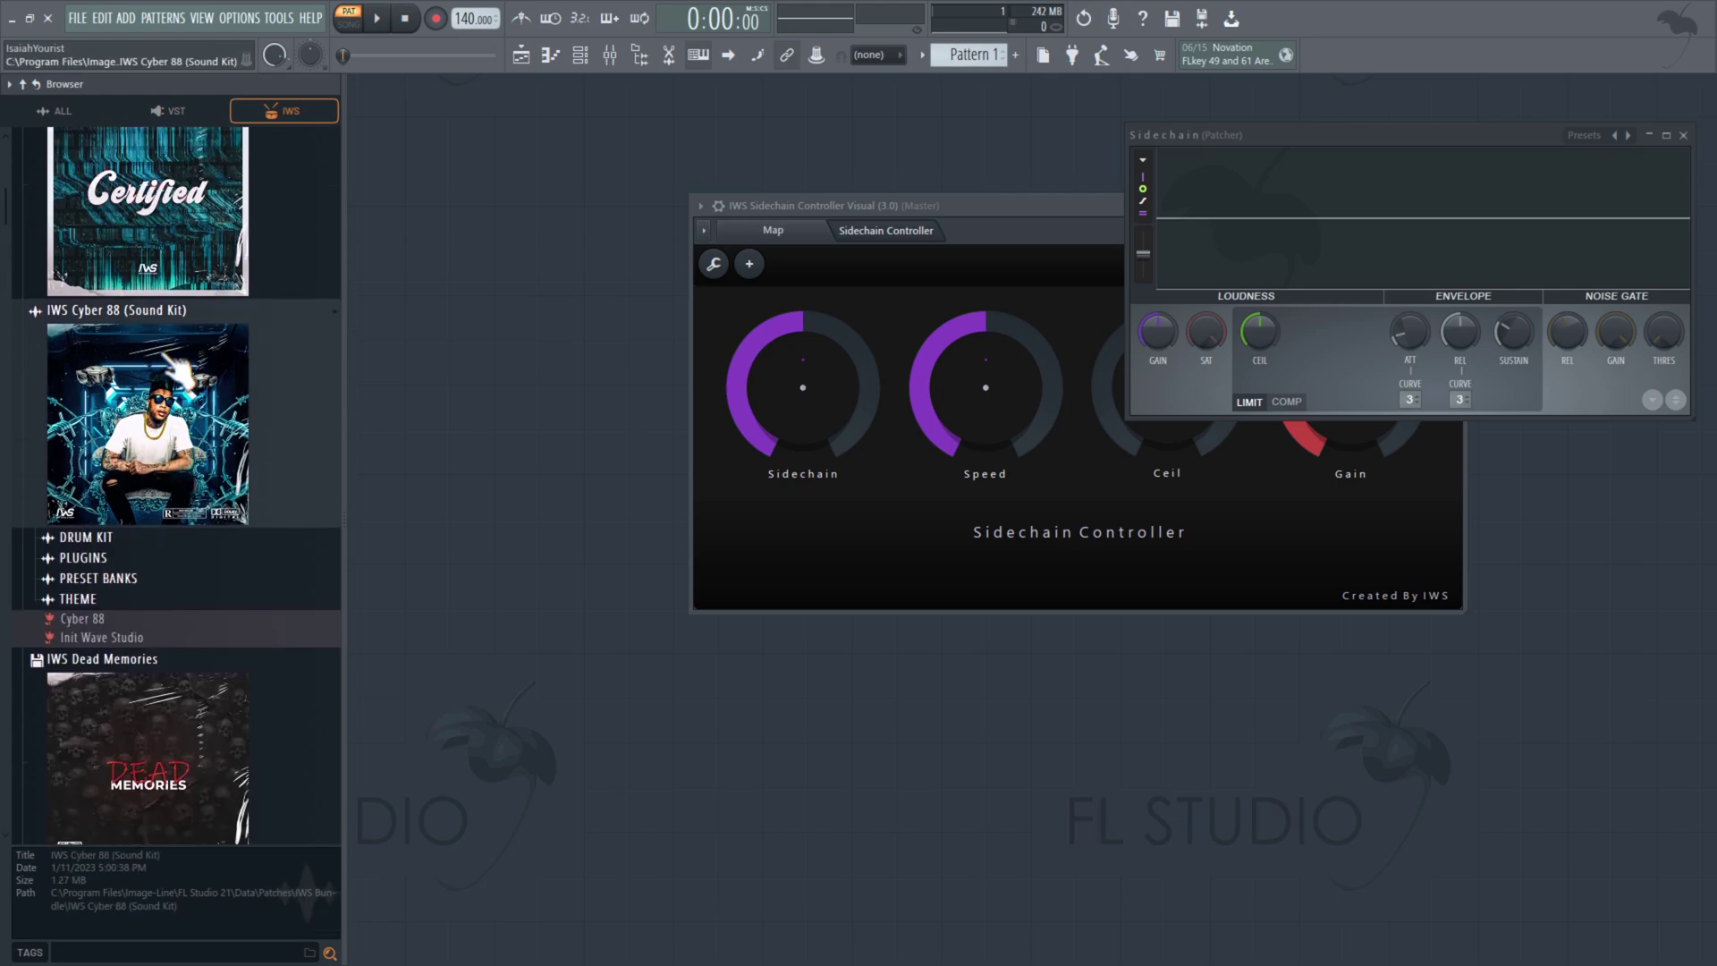
pyautogui.scroll(-1, 184, 376)
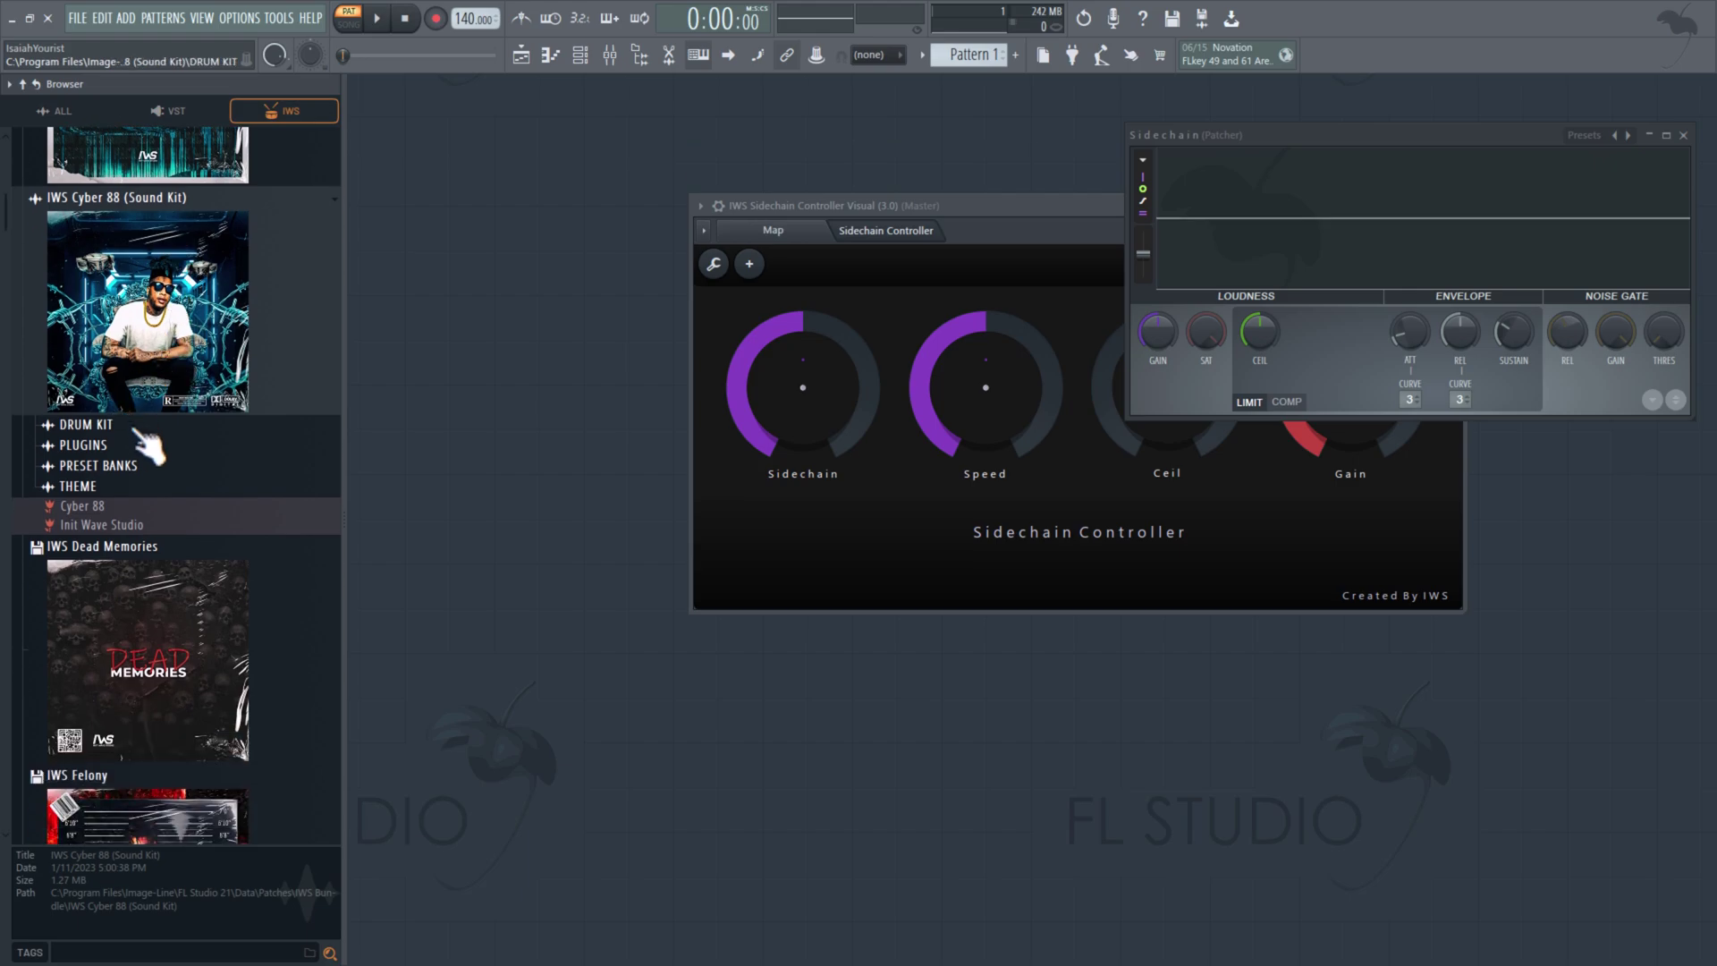
pyautogui.scroll(1, 135, 357)
pyautogui.scroll(-1, 135, 376)
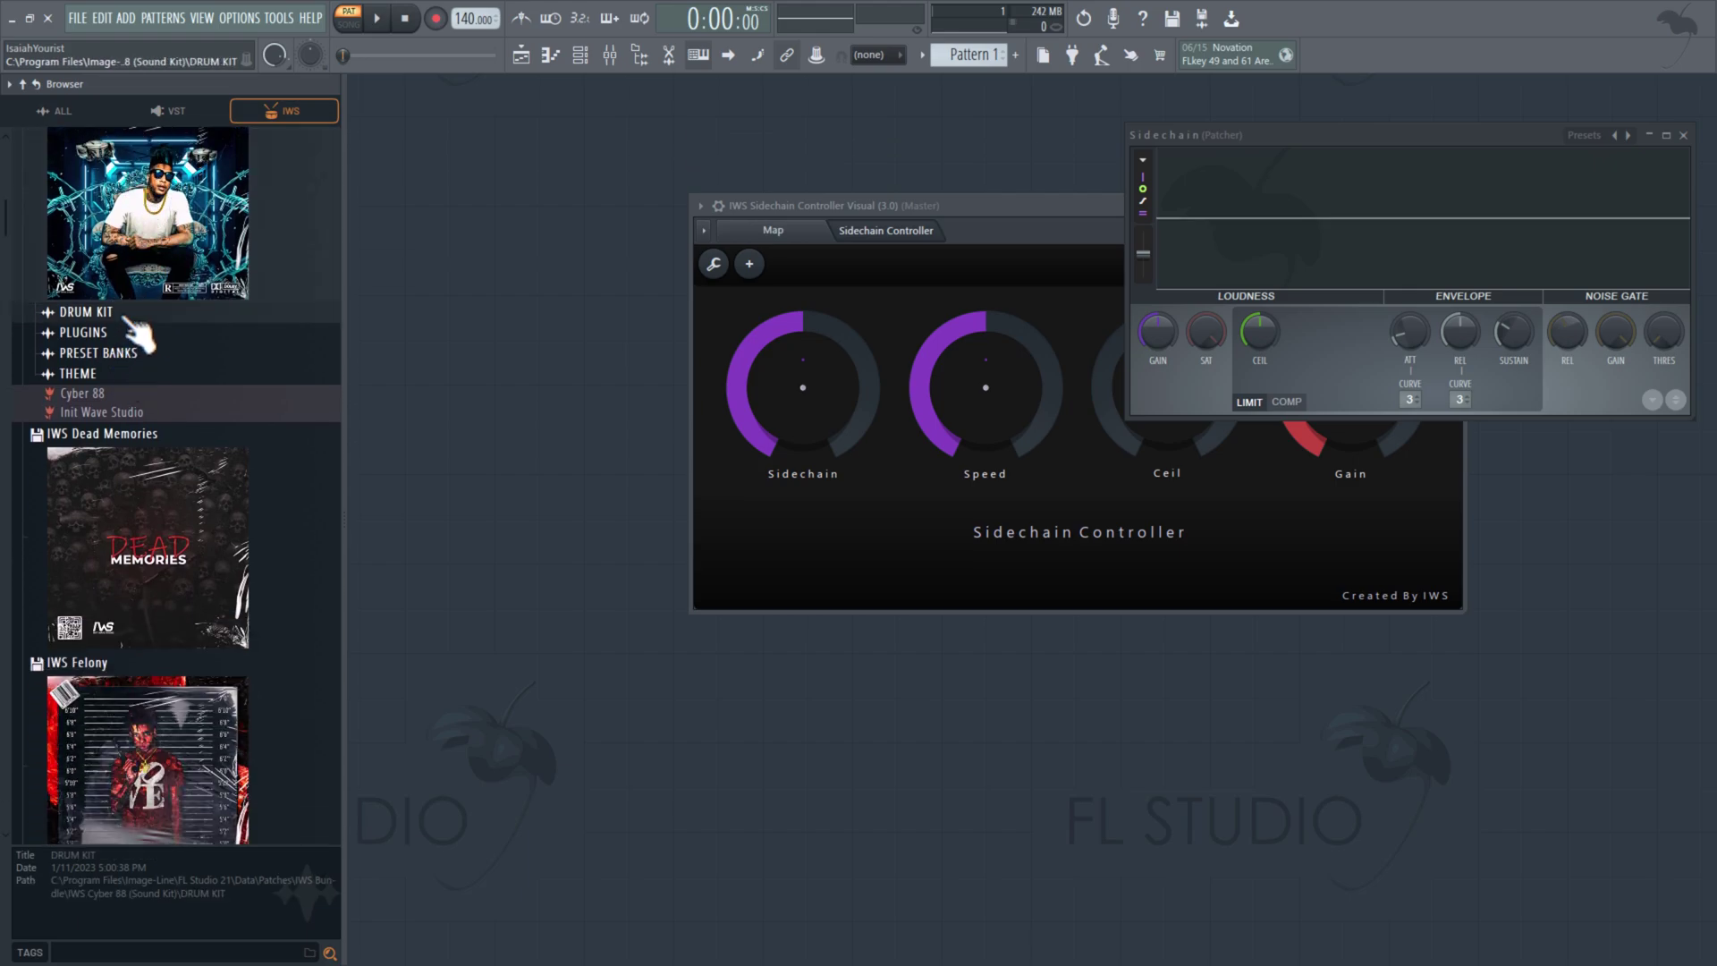
pyautogui.click(85, 304)
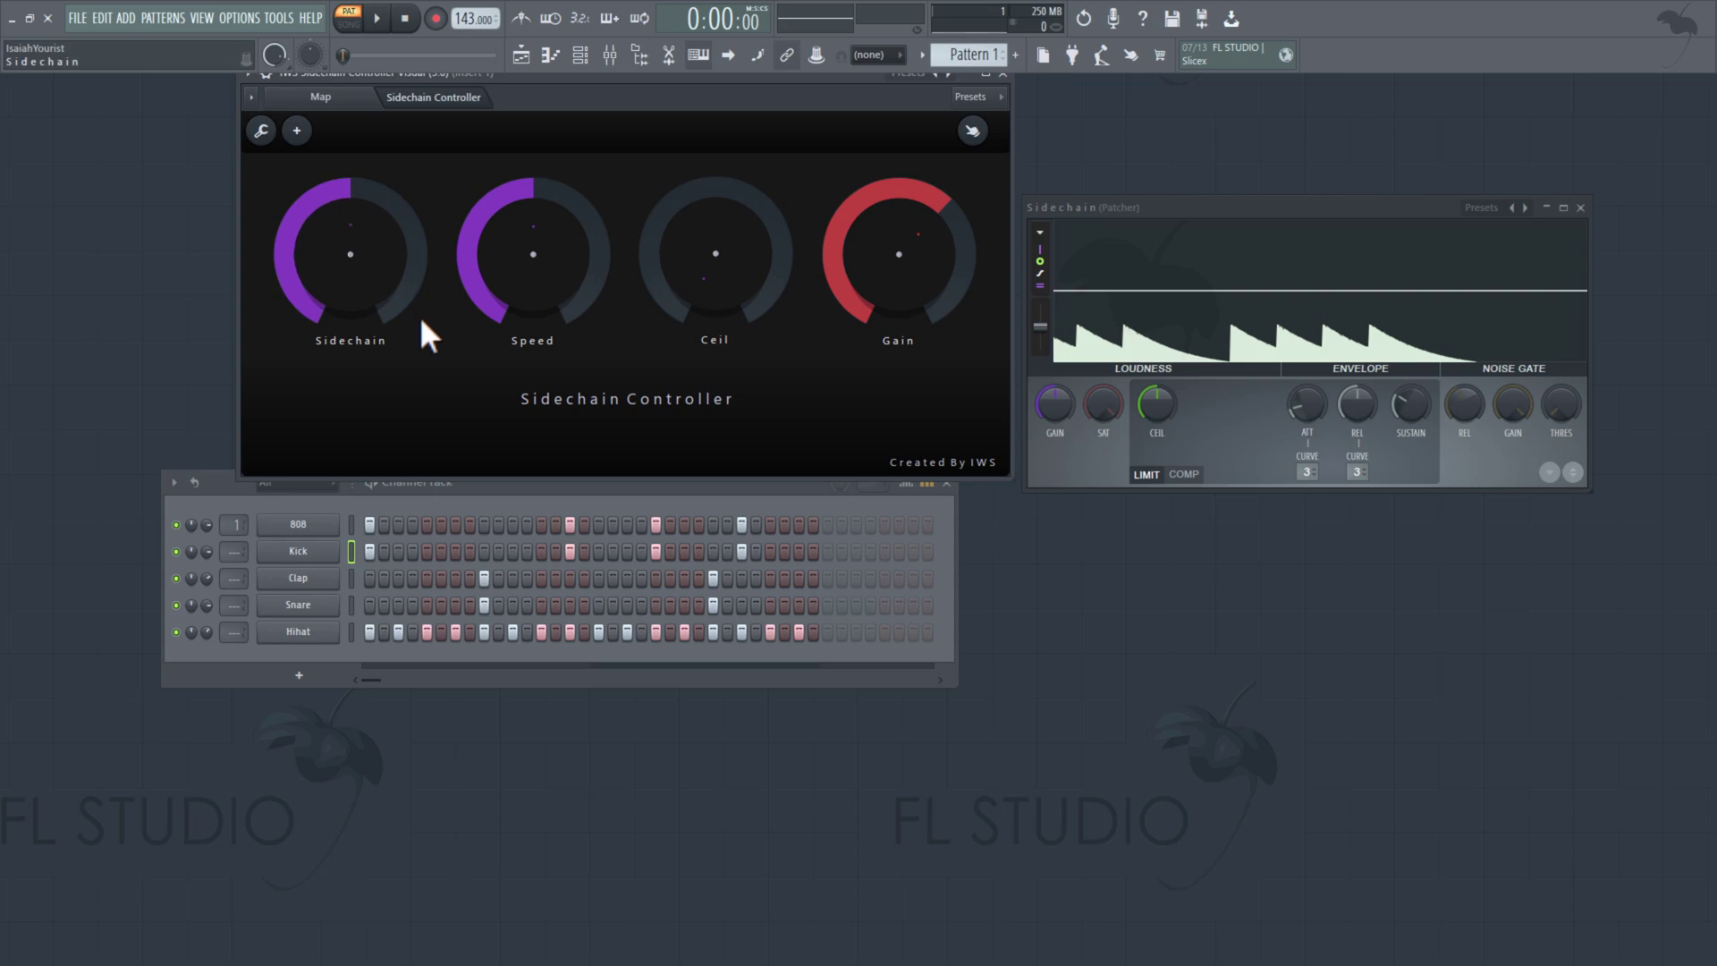
# Step: Check the mixer and close it, and move the Sidechain module's window farther from the Sidechain Controller
pyautogui.click(610, 56)
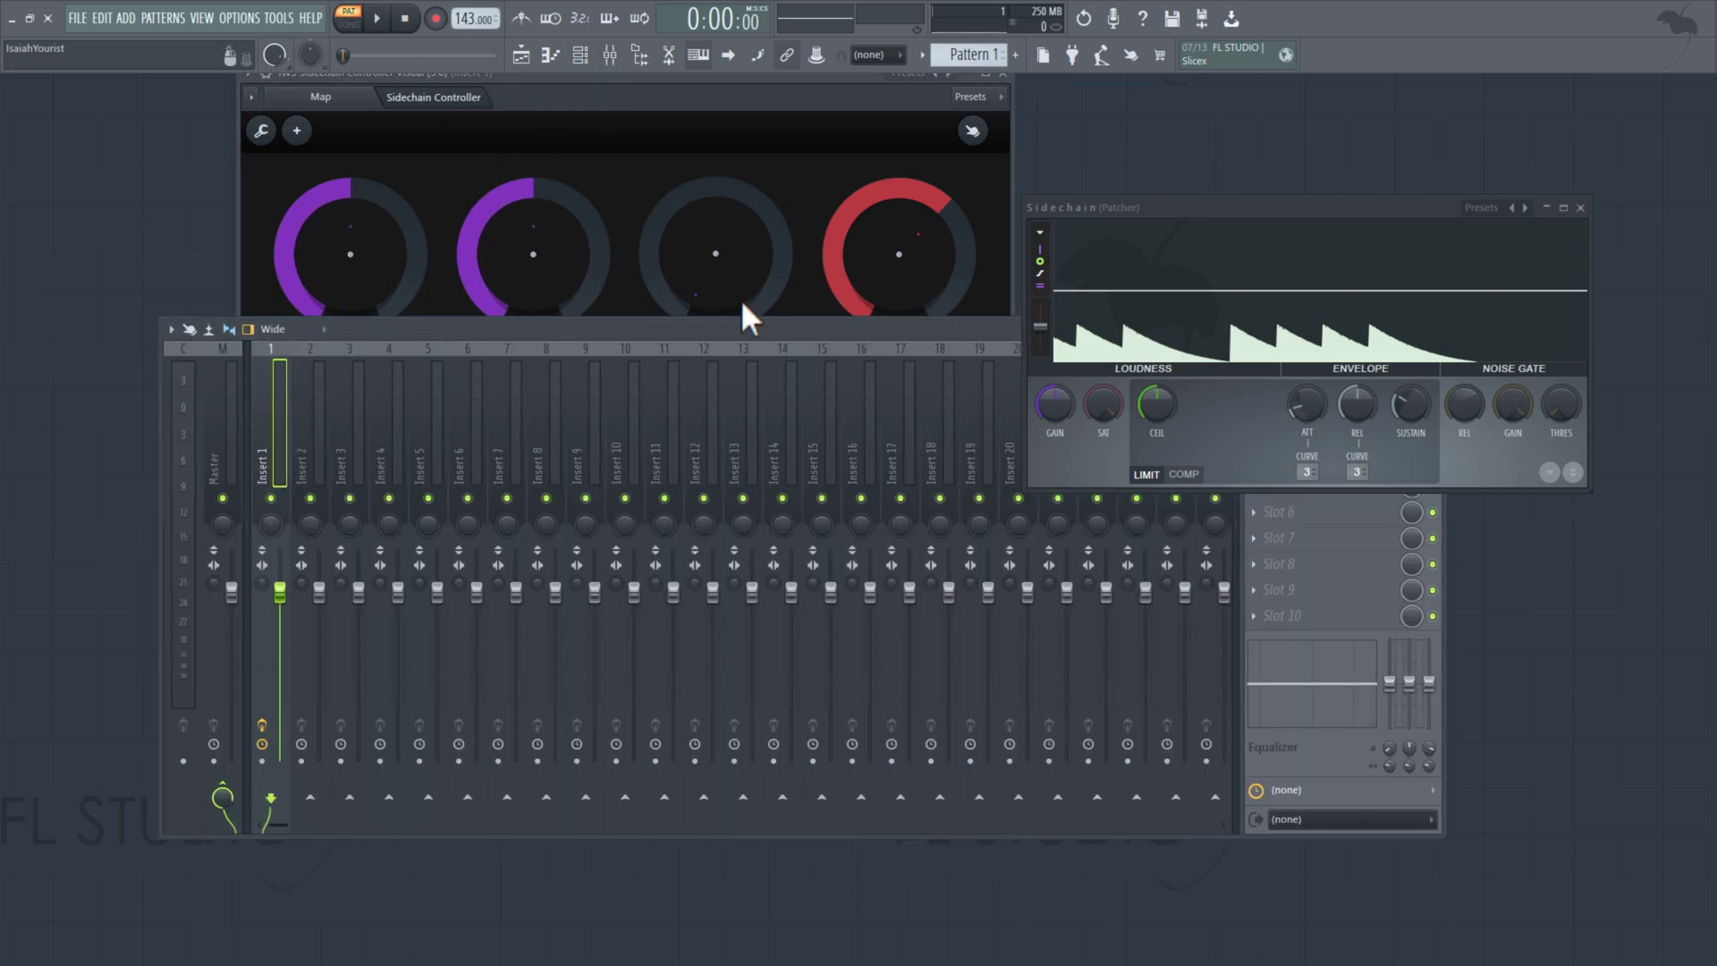
pyautogui.moveTo(747, 326); pyautogui.dragTo(390, 503)
pyautogui.click(1080, 497)
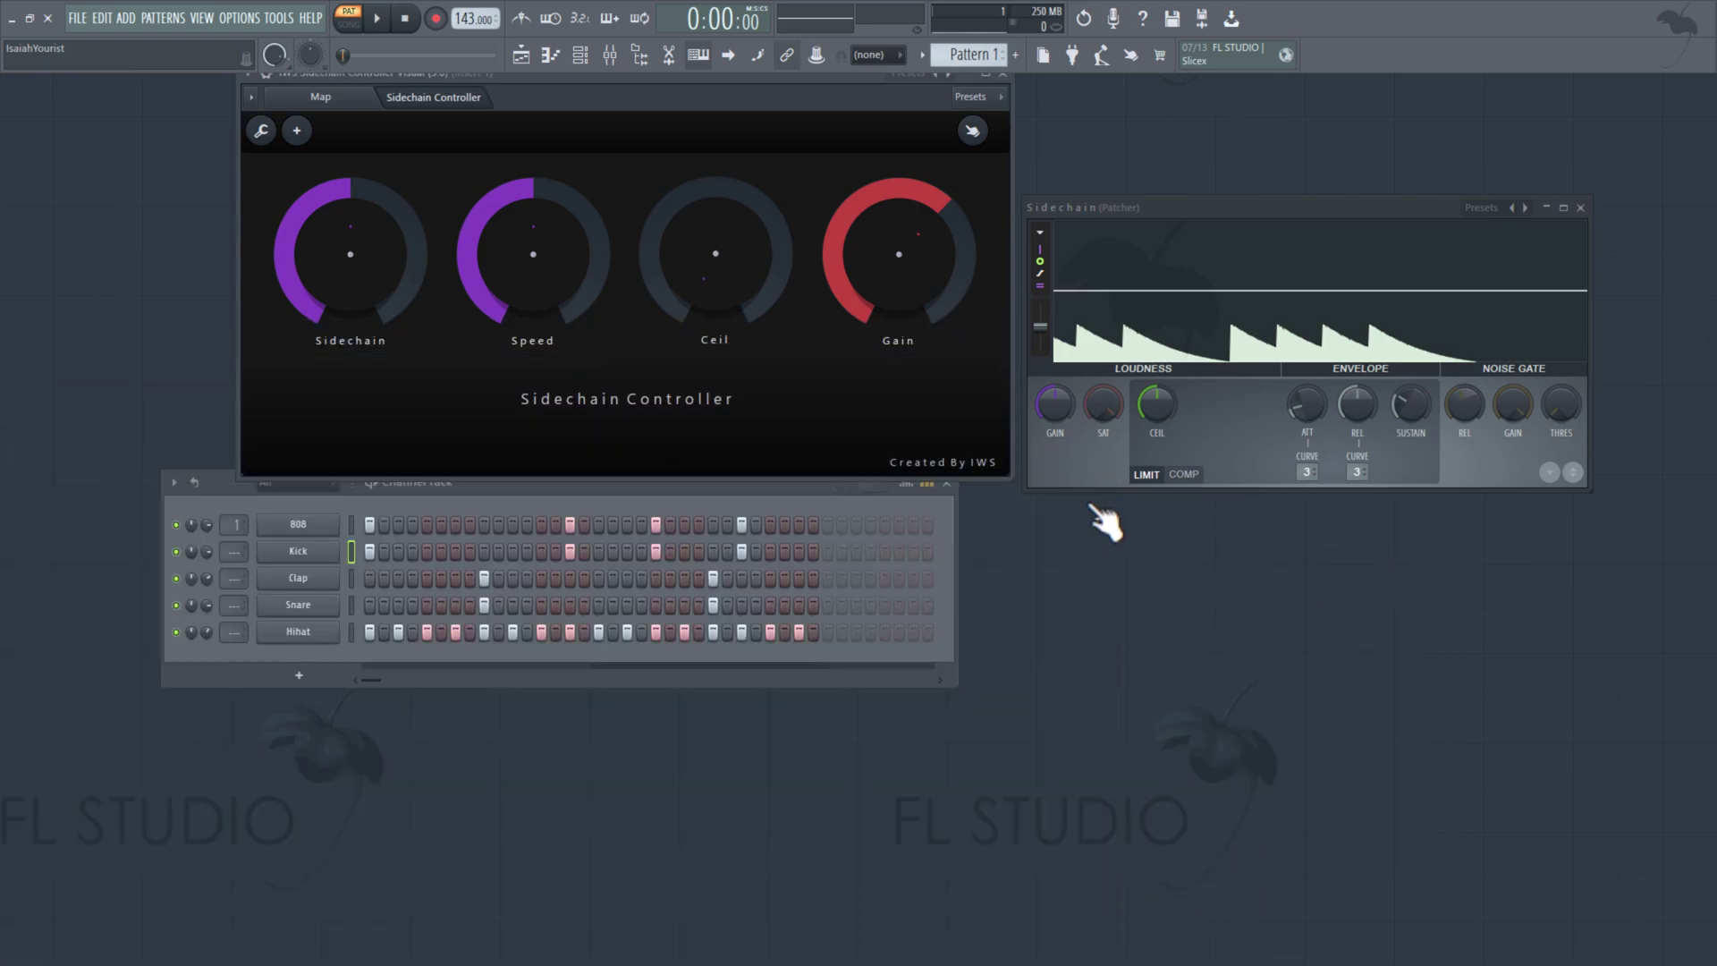
pyautogui.moveTo(1279, 211); pyautogui.dragTo(1344, 243)
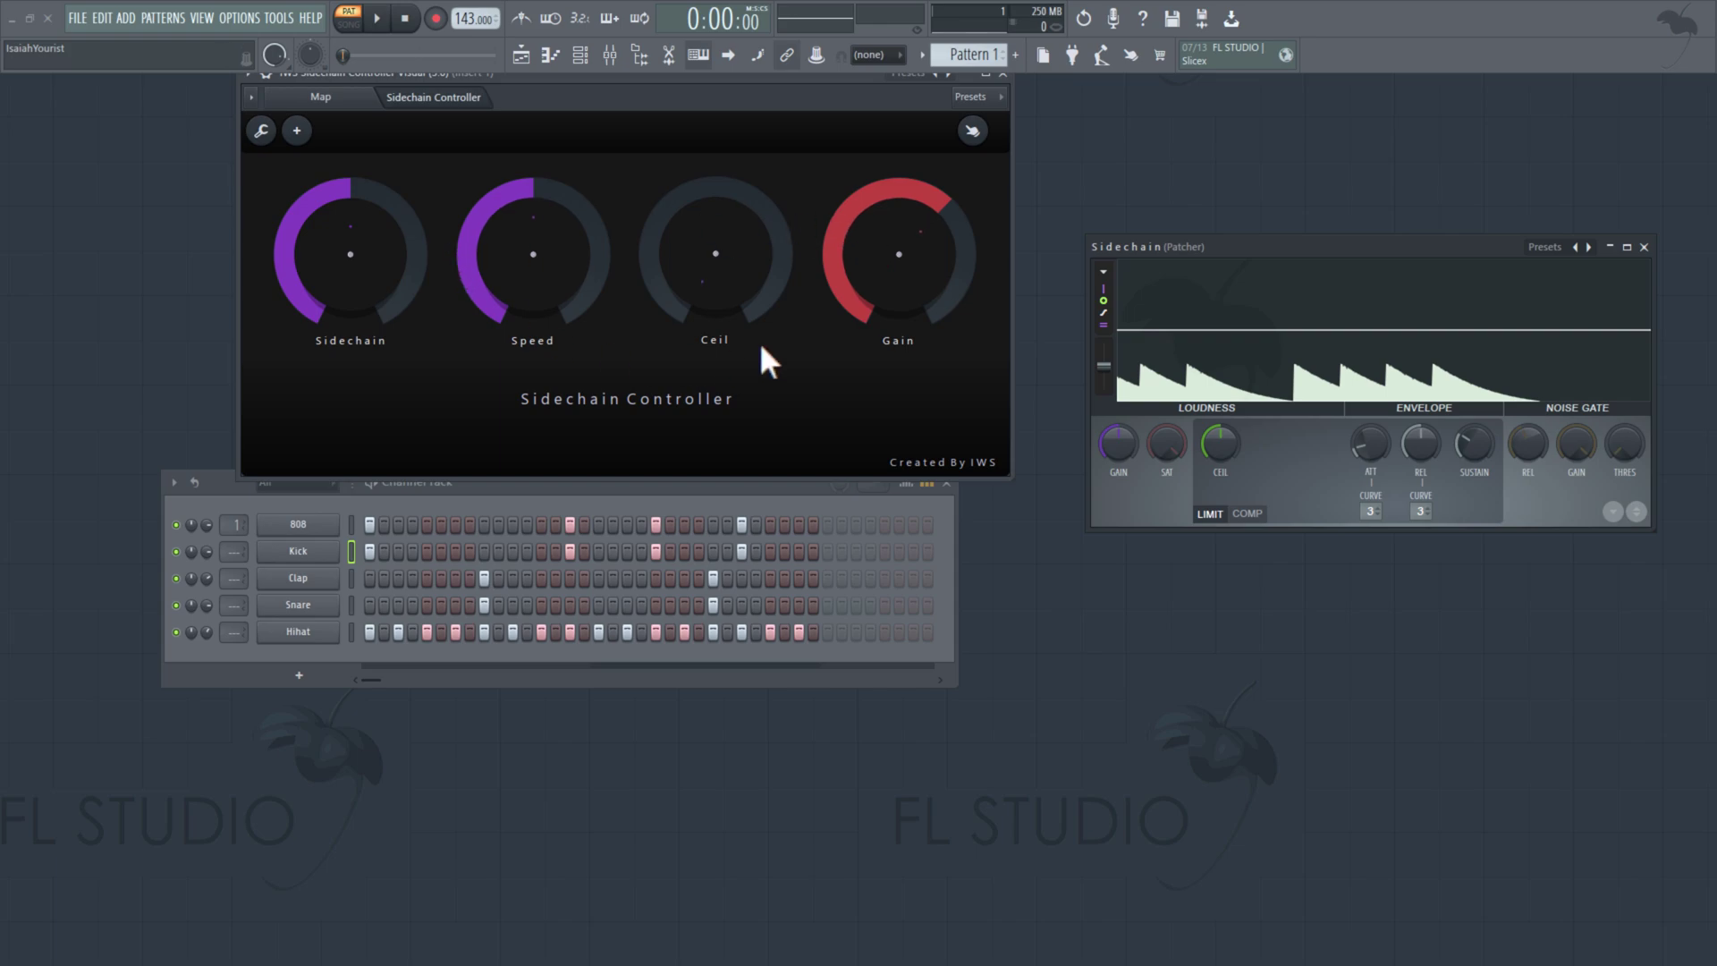
# Step: Reset the Sidechain Controller's Gain knob to its default and start playing the drum pattern
pyautogui.rightClick(910, 259)
pyautogui.click(920, 269)
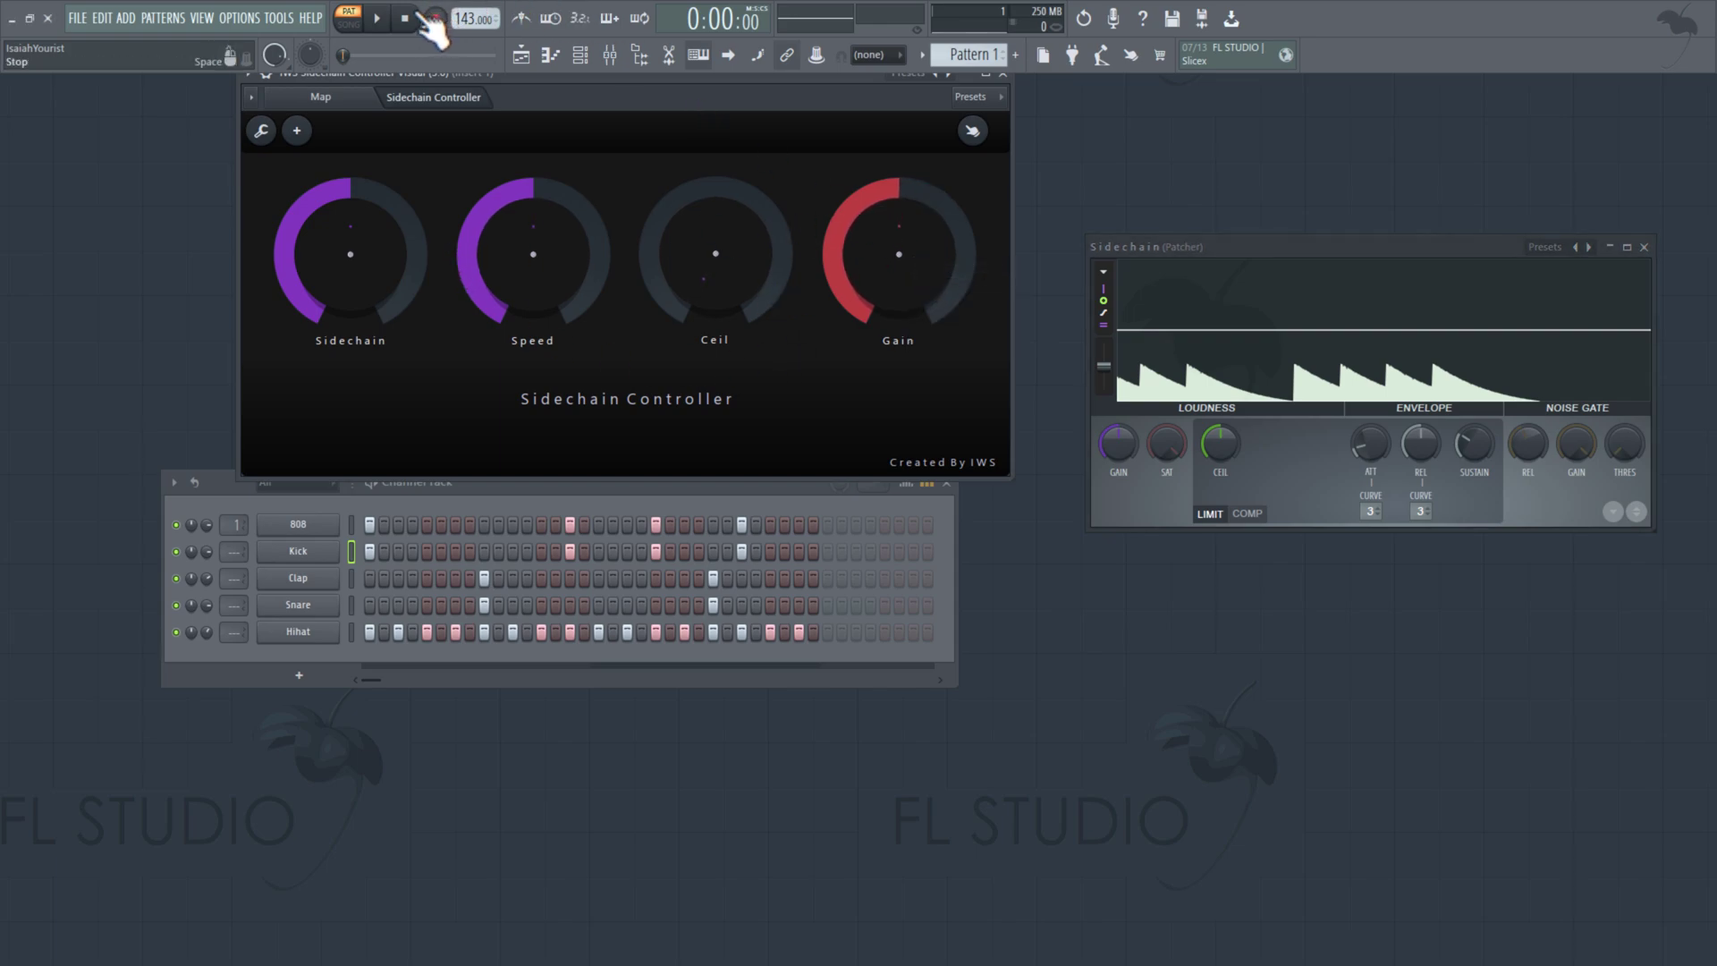
pyautogui.click(379, 19)
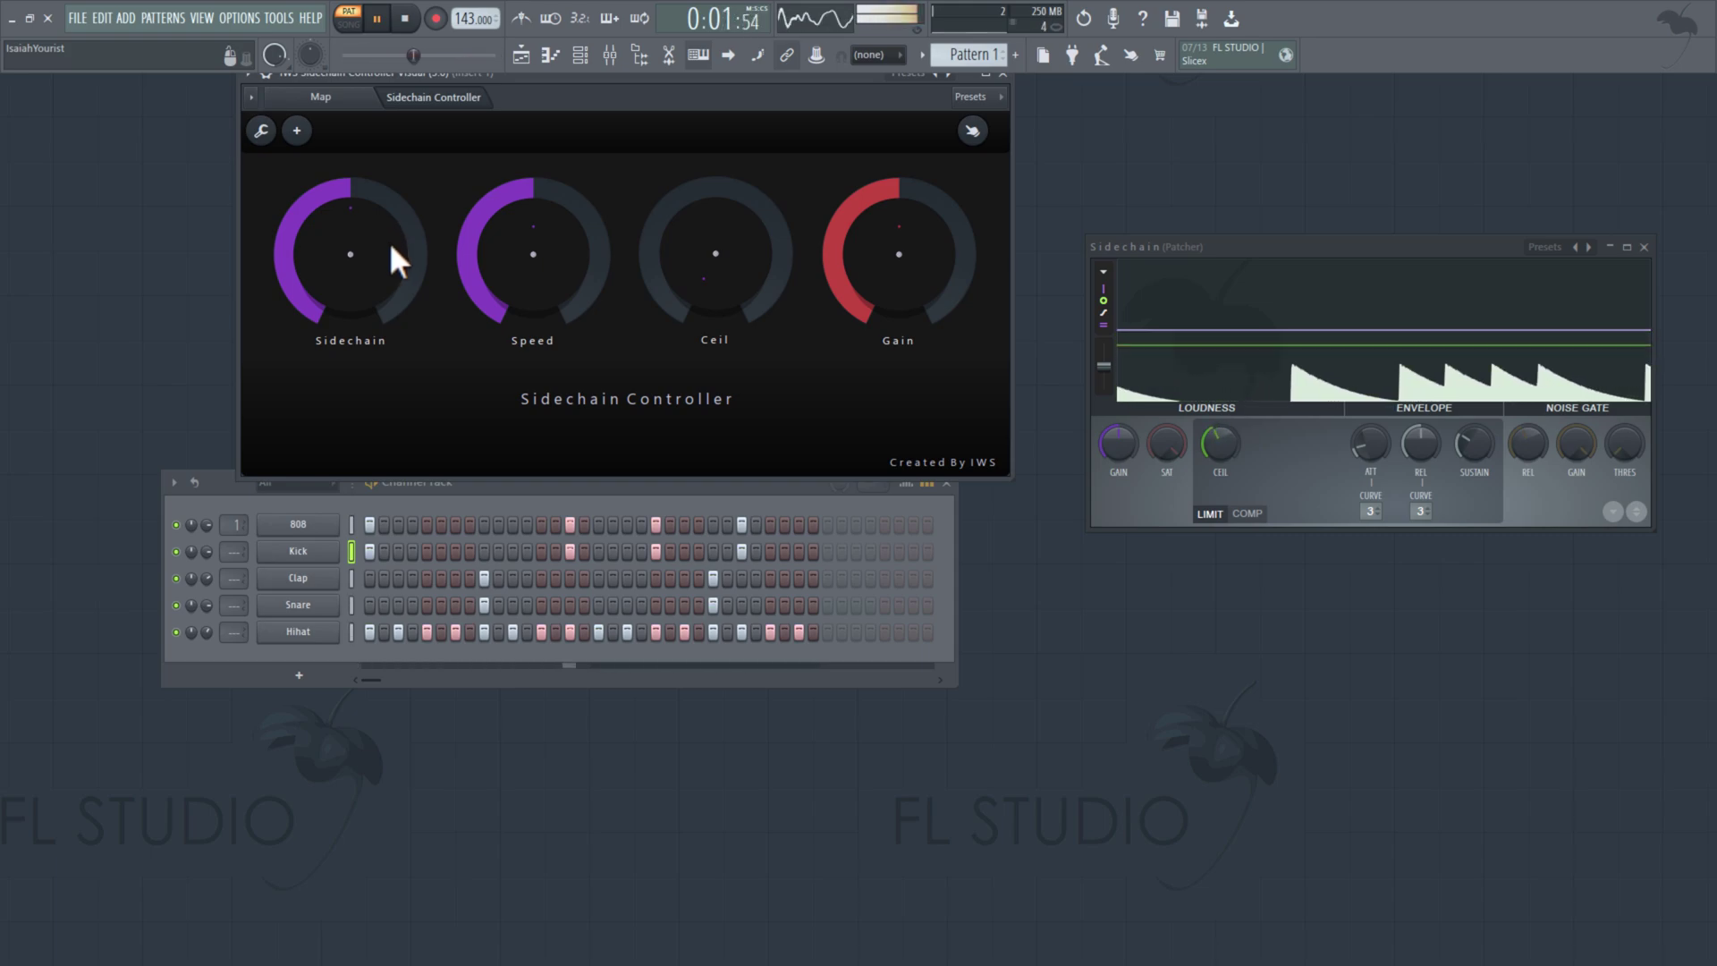
# Step: Raise the Sidechain knob to nearly full and turn Speed down to minimum, with the Sidechain module's graph window moved up beside the controller
pyautogui.moveTo(389, 242); pyautogui.dragTo(389, 188)
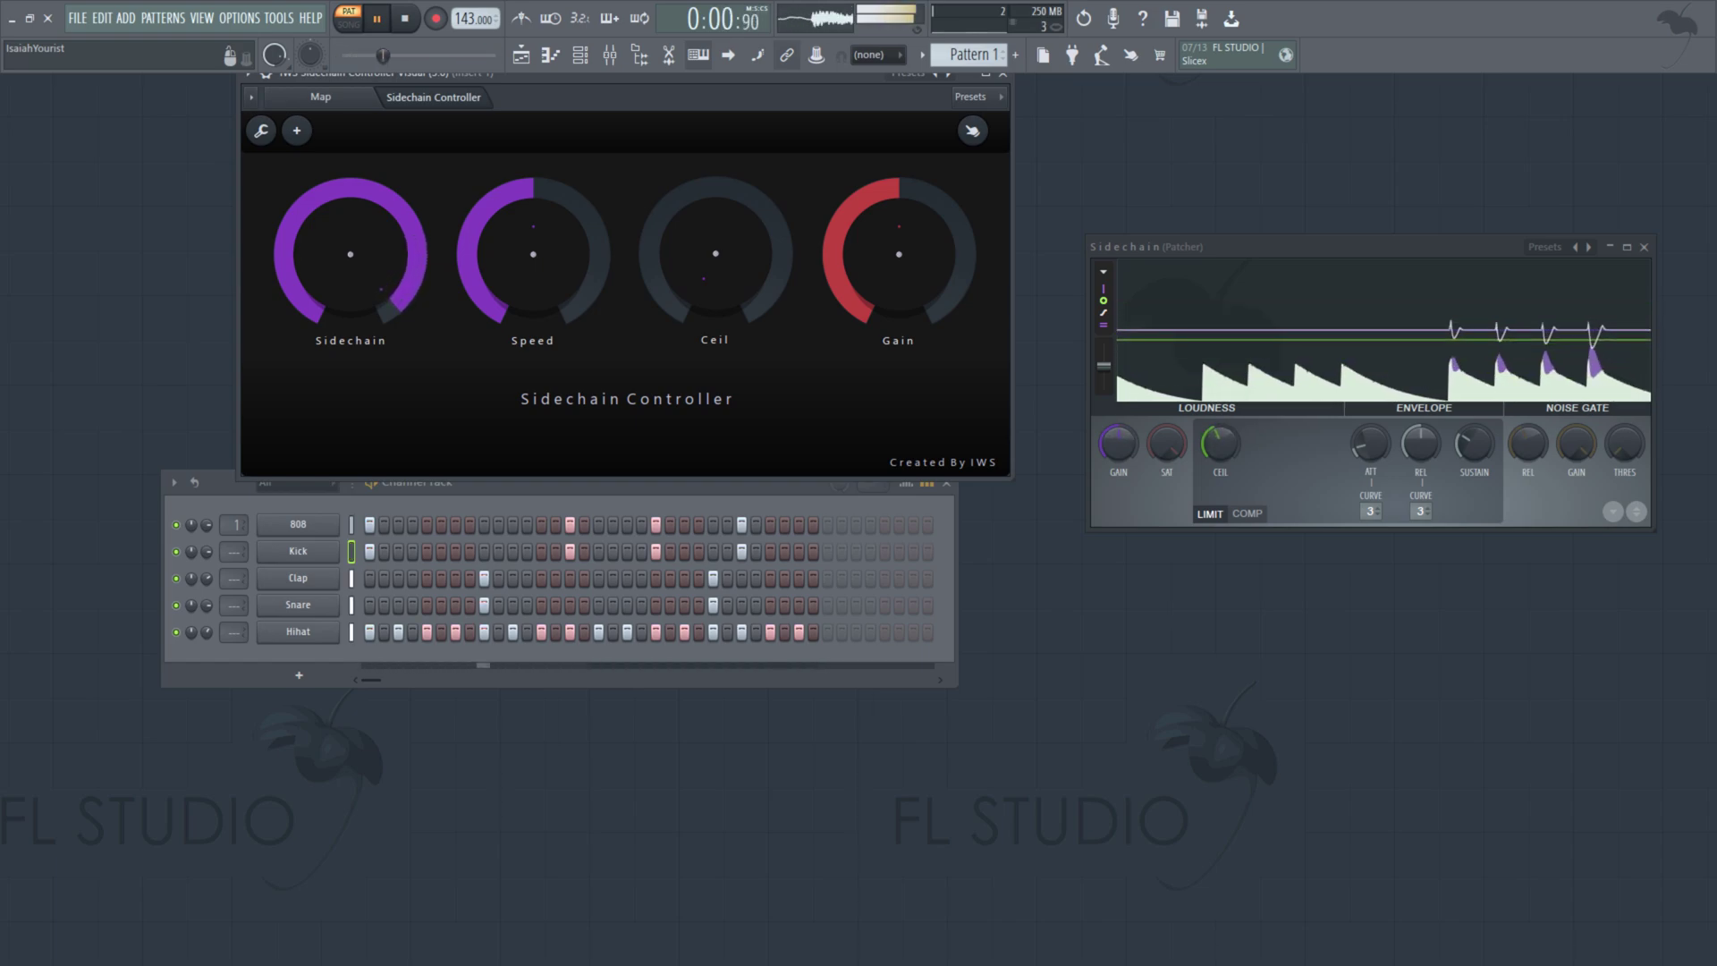
pyautogui.moveTo(1211, 244); pyautogui.dragTo(1146, 127)
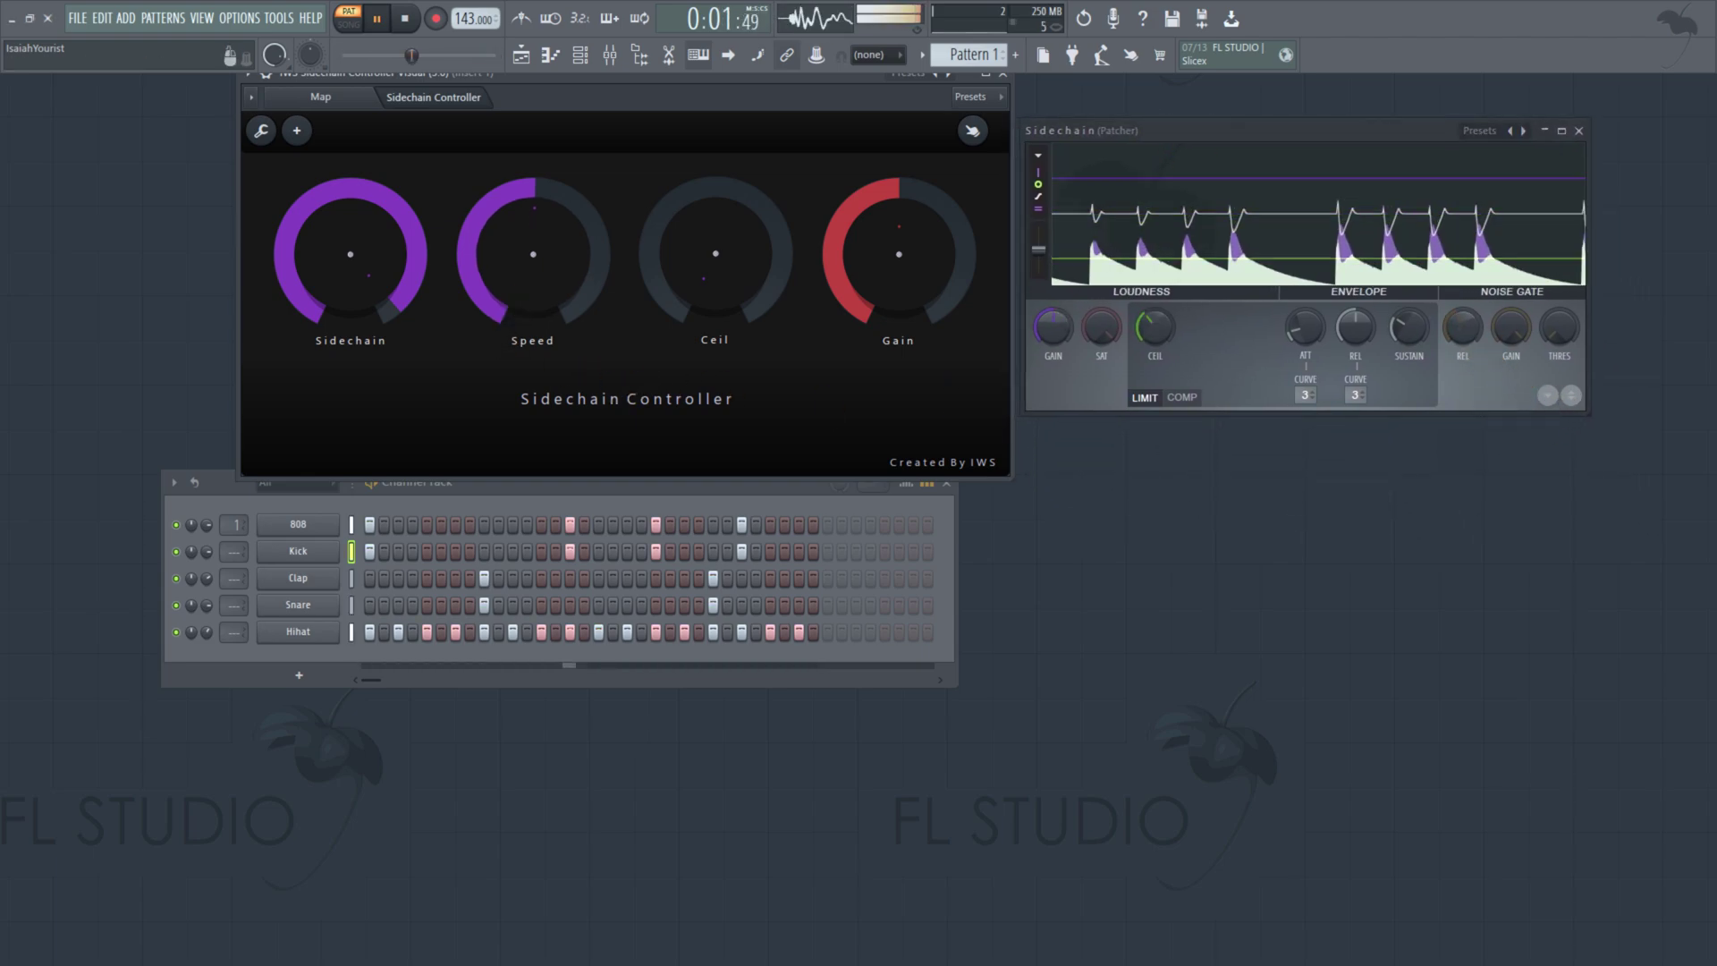
pyautogui.moveTo(517, 336); pyautogui.dragTo(517, 434)
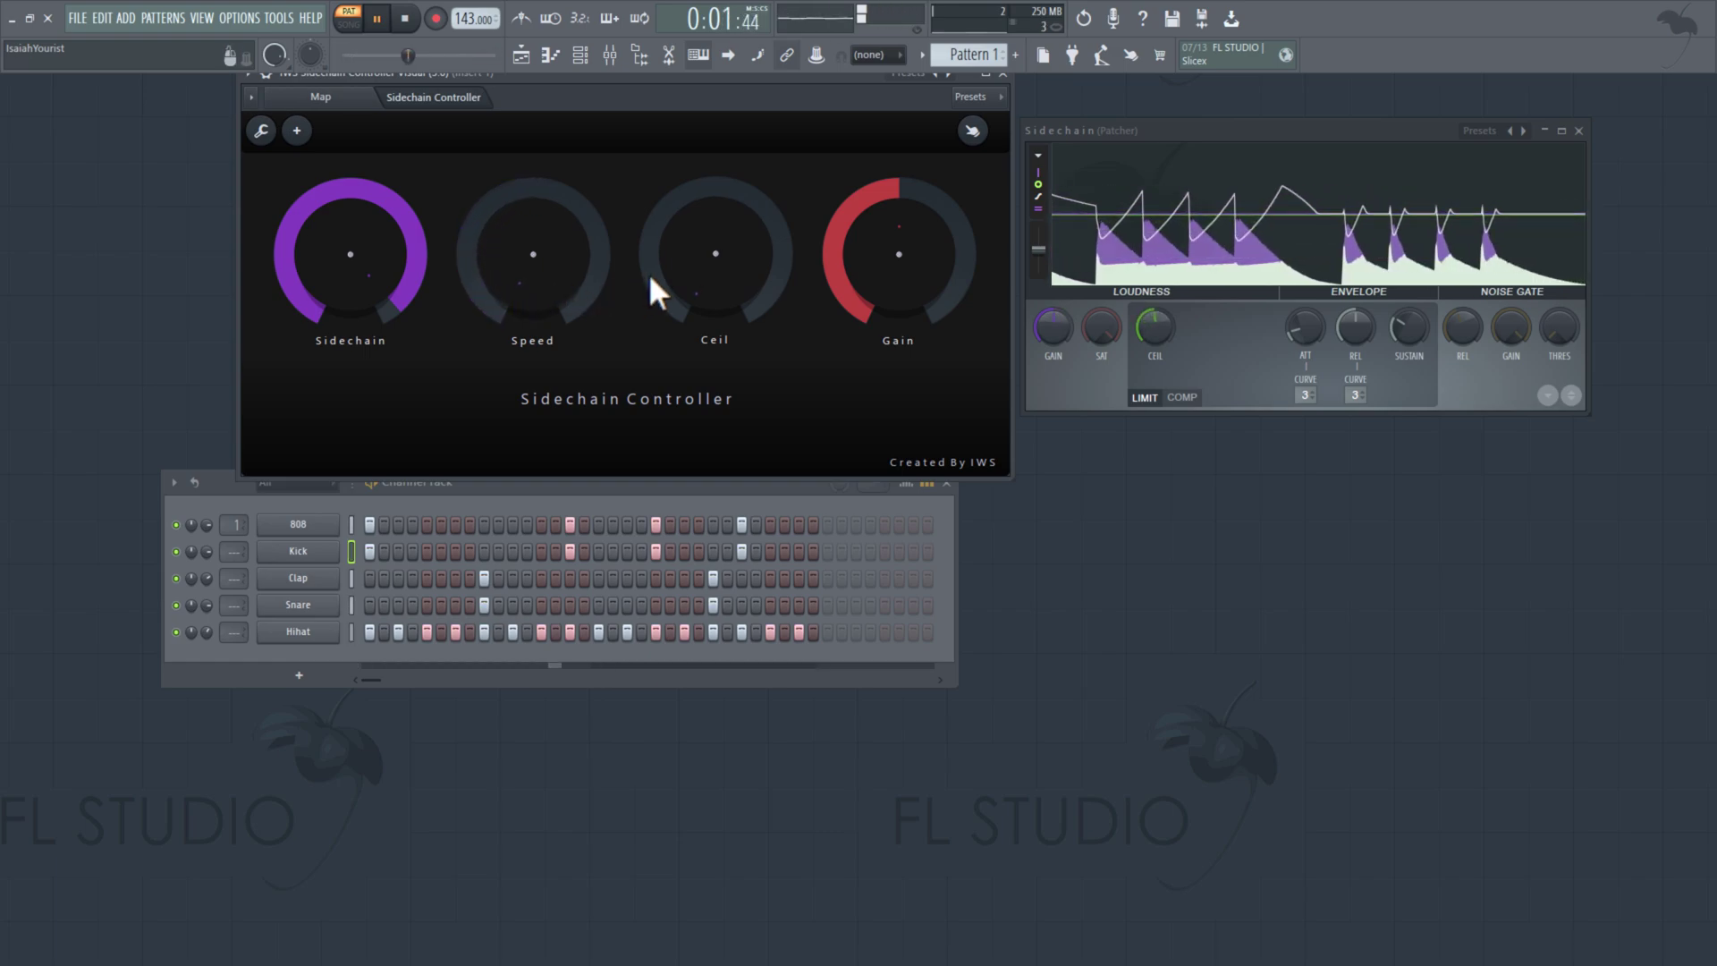
# Step: Raise the Ceil knob in stages to about two thirds and ease the Sidechain knob back slightly
pyautogui.moveTo(715, 268); pyautogui.dragTo(716, 231)
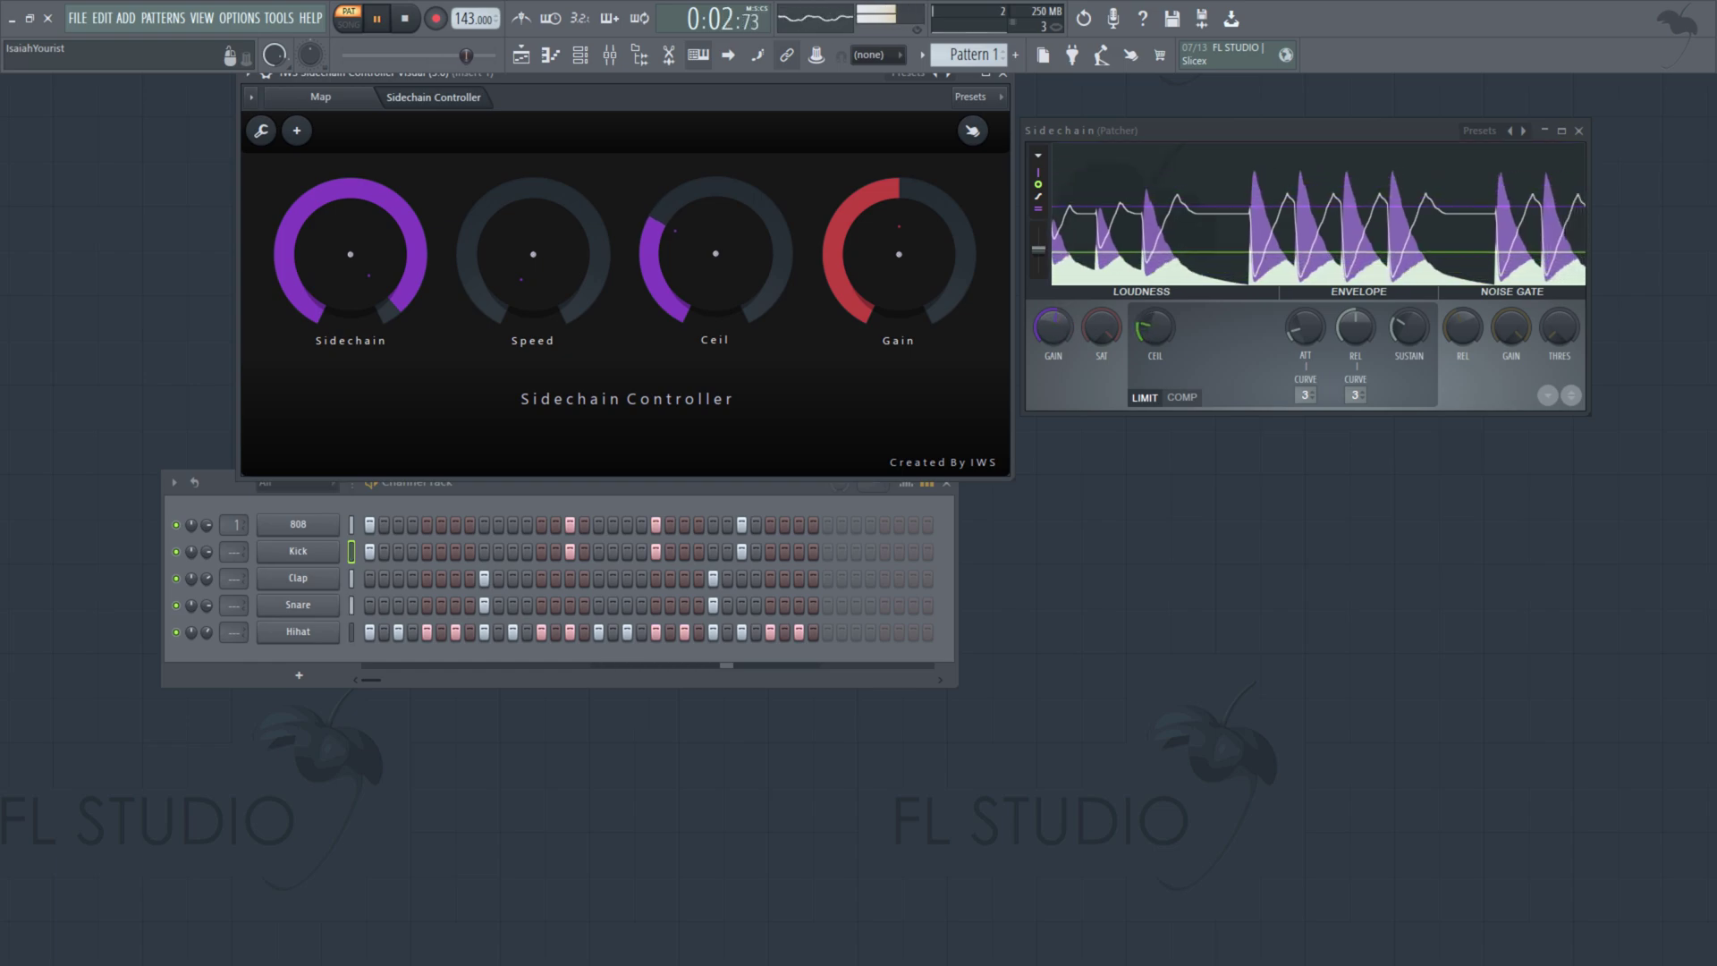
pyautogui.moveTo(715, 231); pyautogui.dragTo(715, 186)
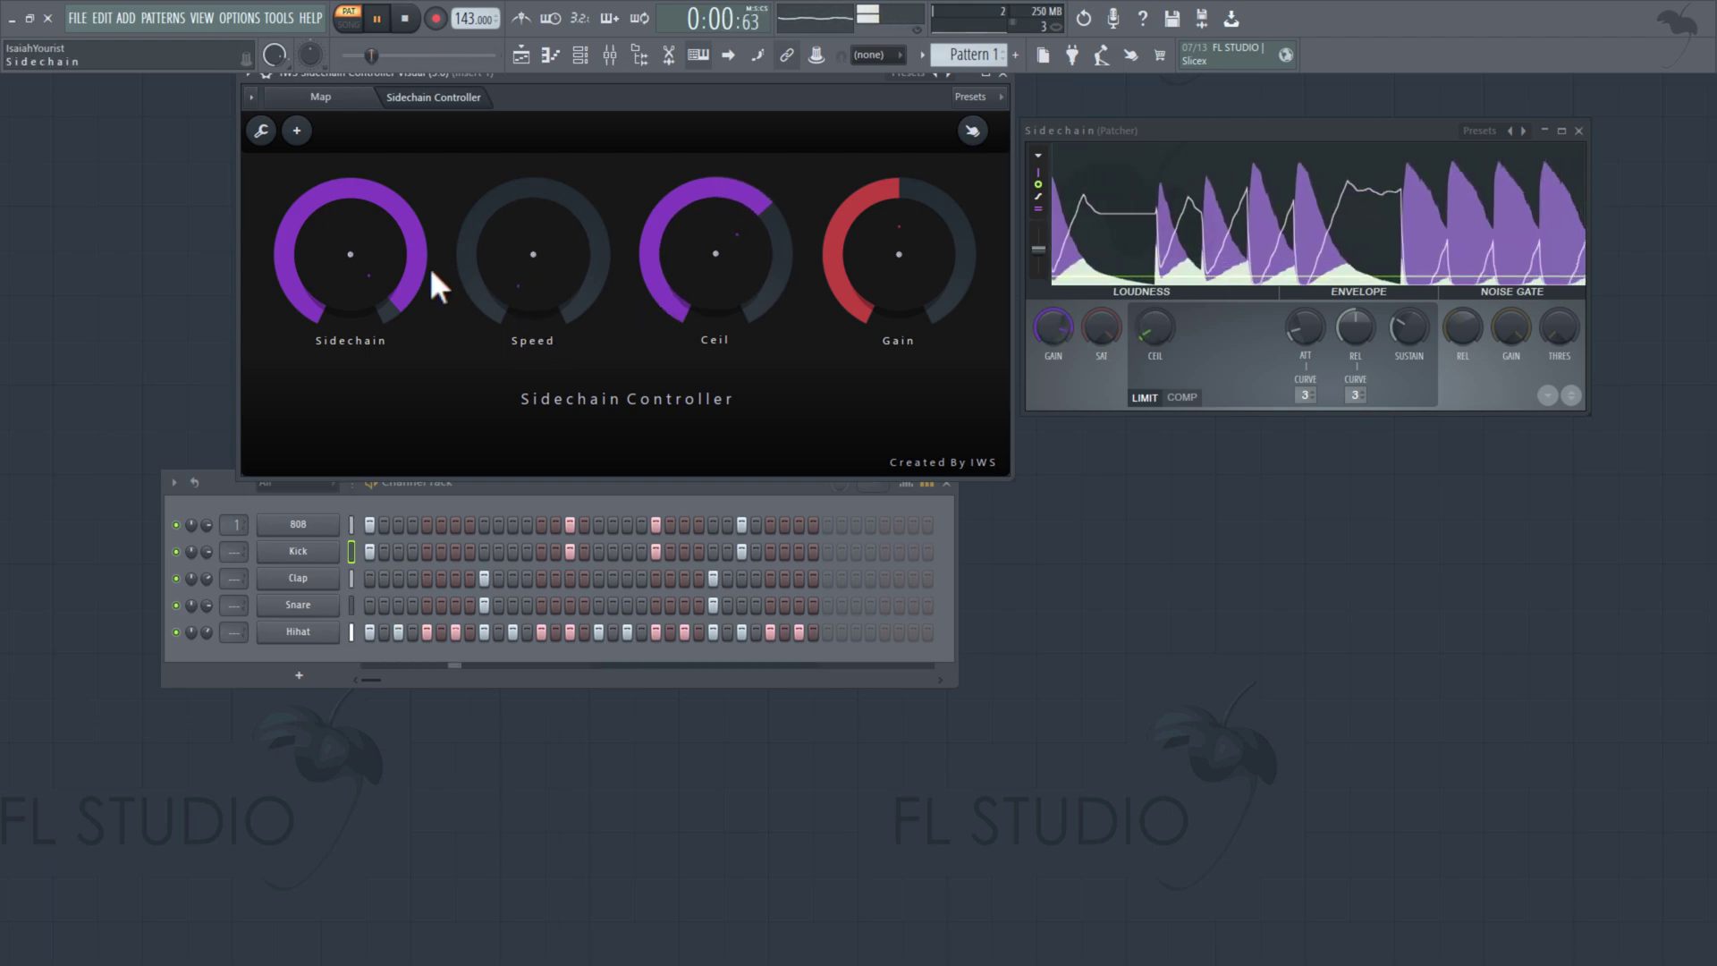
pyautogui.moveTo(430, 267)
pyautogui.mouseDown()
pyautogui.moveTo(430, 331)
pyautogui.moveTo(429, 248)
pyautogui.moveTo(430, 273)
pyautogui.mouseUp()
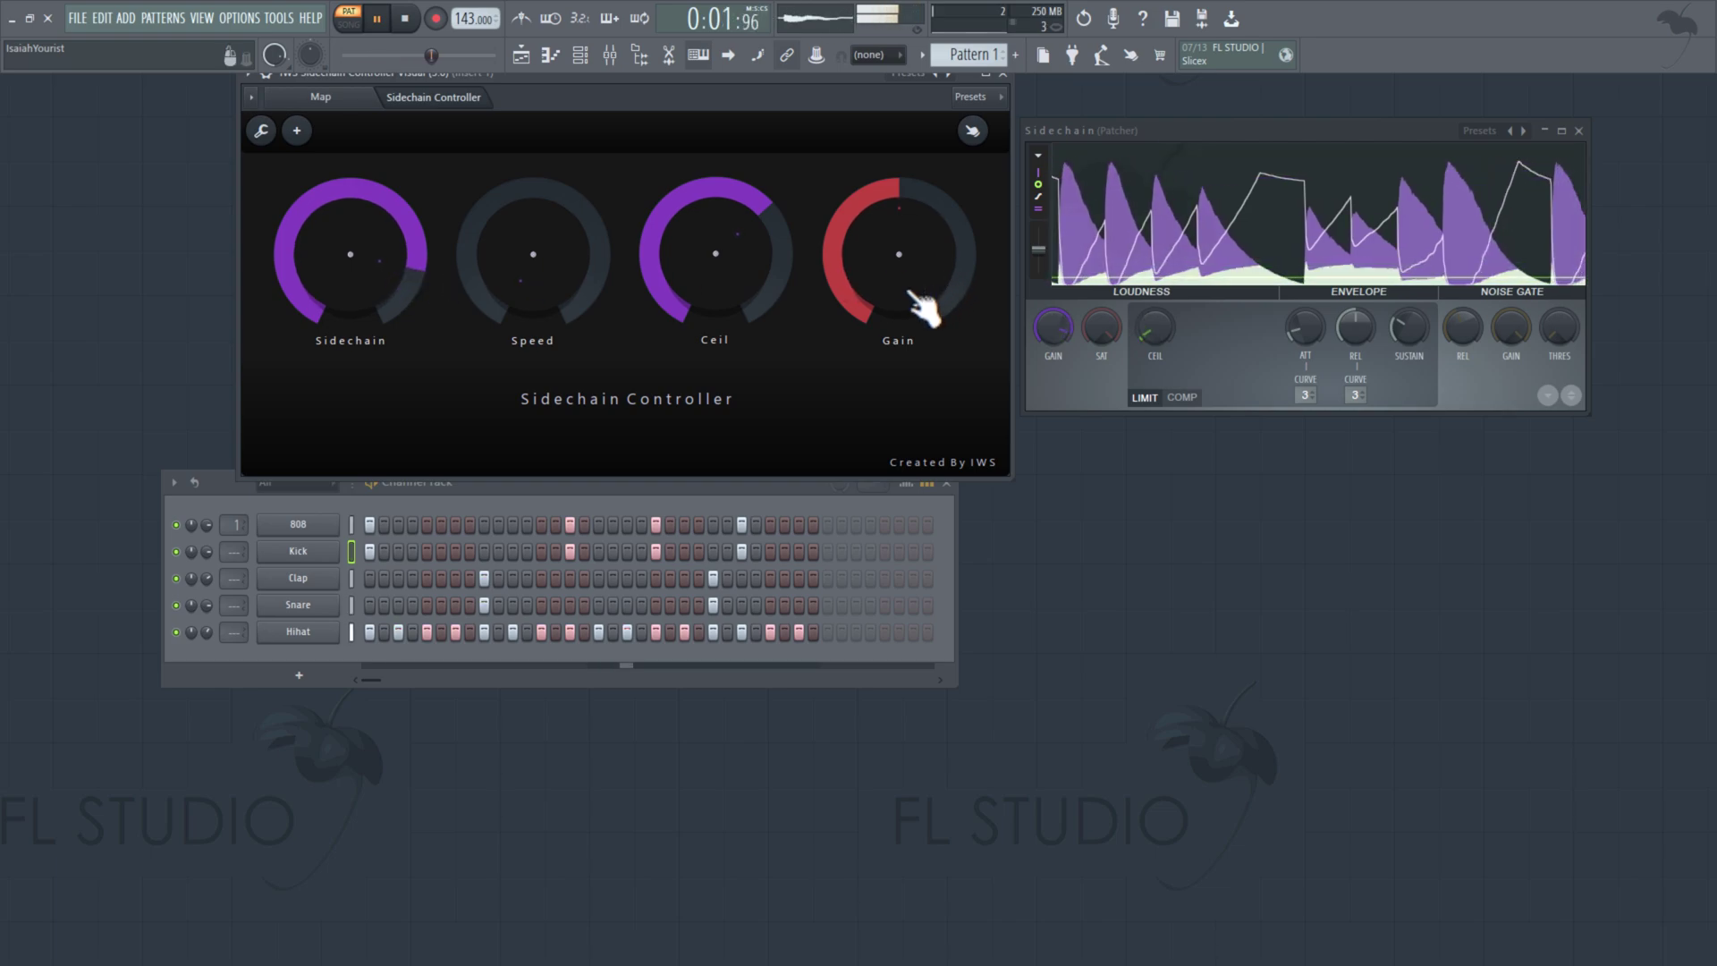
# Step: Rebalance the pumping effect with Gain slightly above halfway, Ceil just under halfway and Speed at about one third
pyautogui.moveTo(920, 307); pyautogui.dragTo(919, 284)
pyautogui.moveTo(767, 322); pyautogui.dragTo(767, 360)
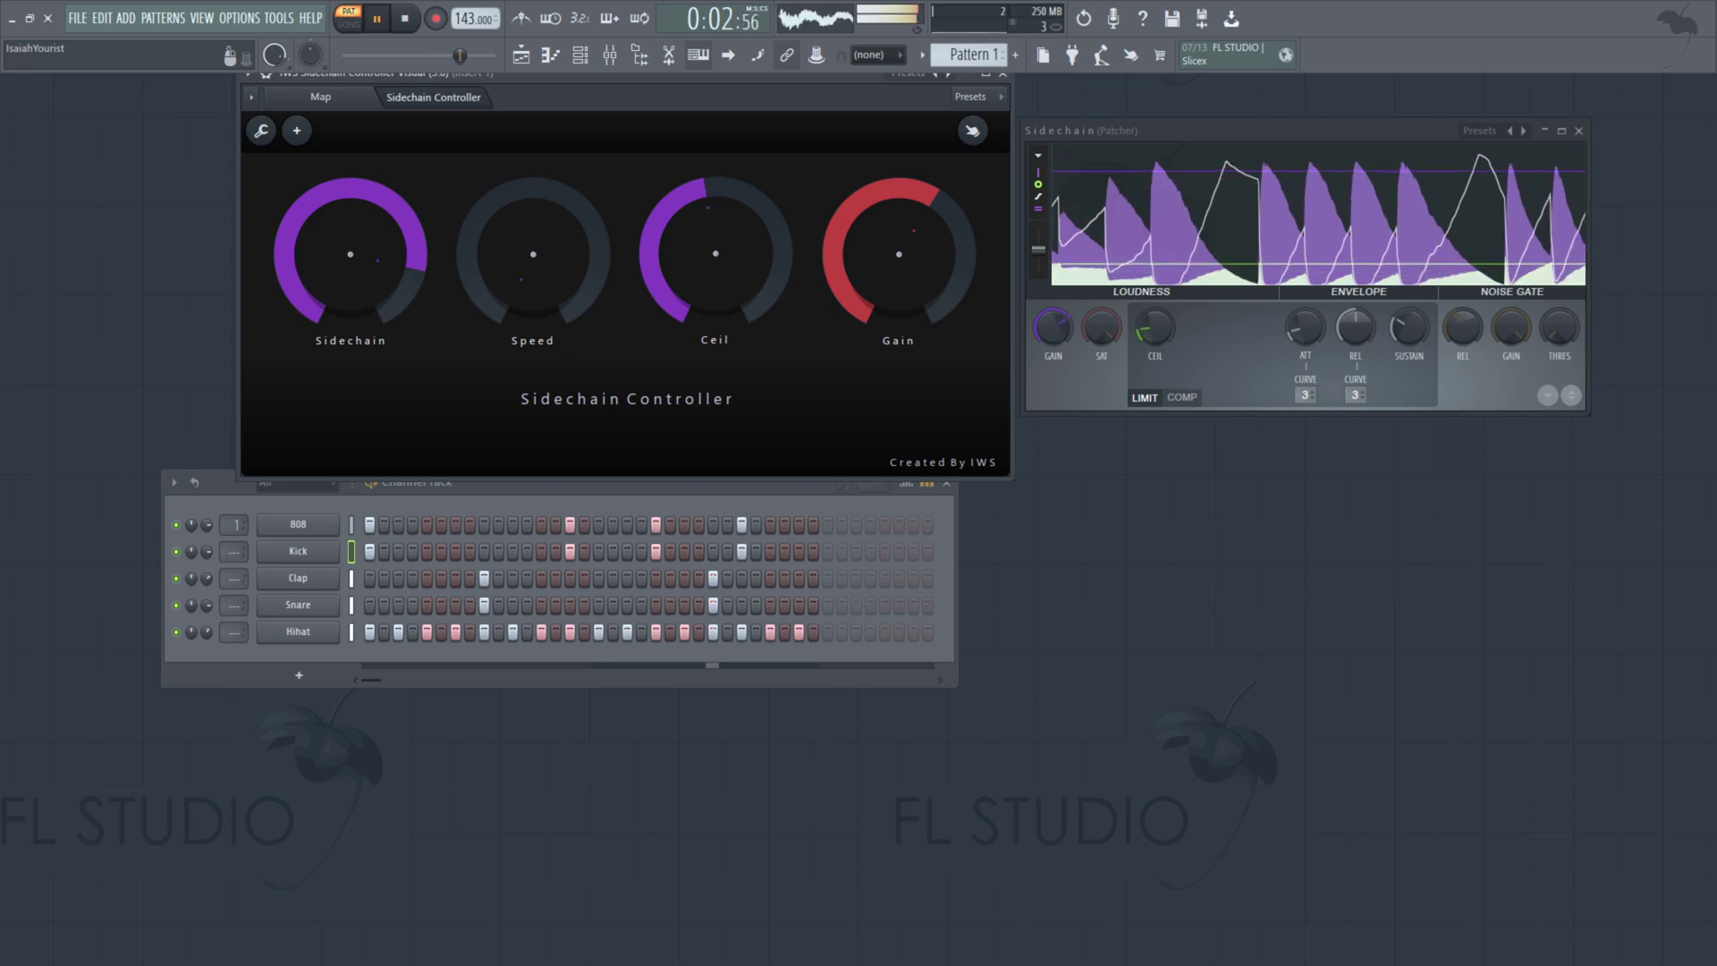
pyautogui.moveTo(546, 322); pyautogui.dragTo(545, 279)
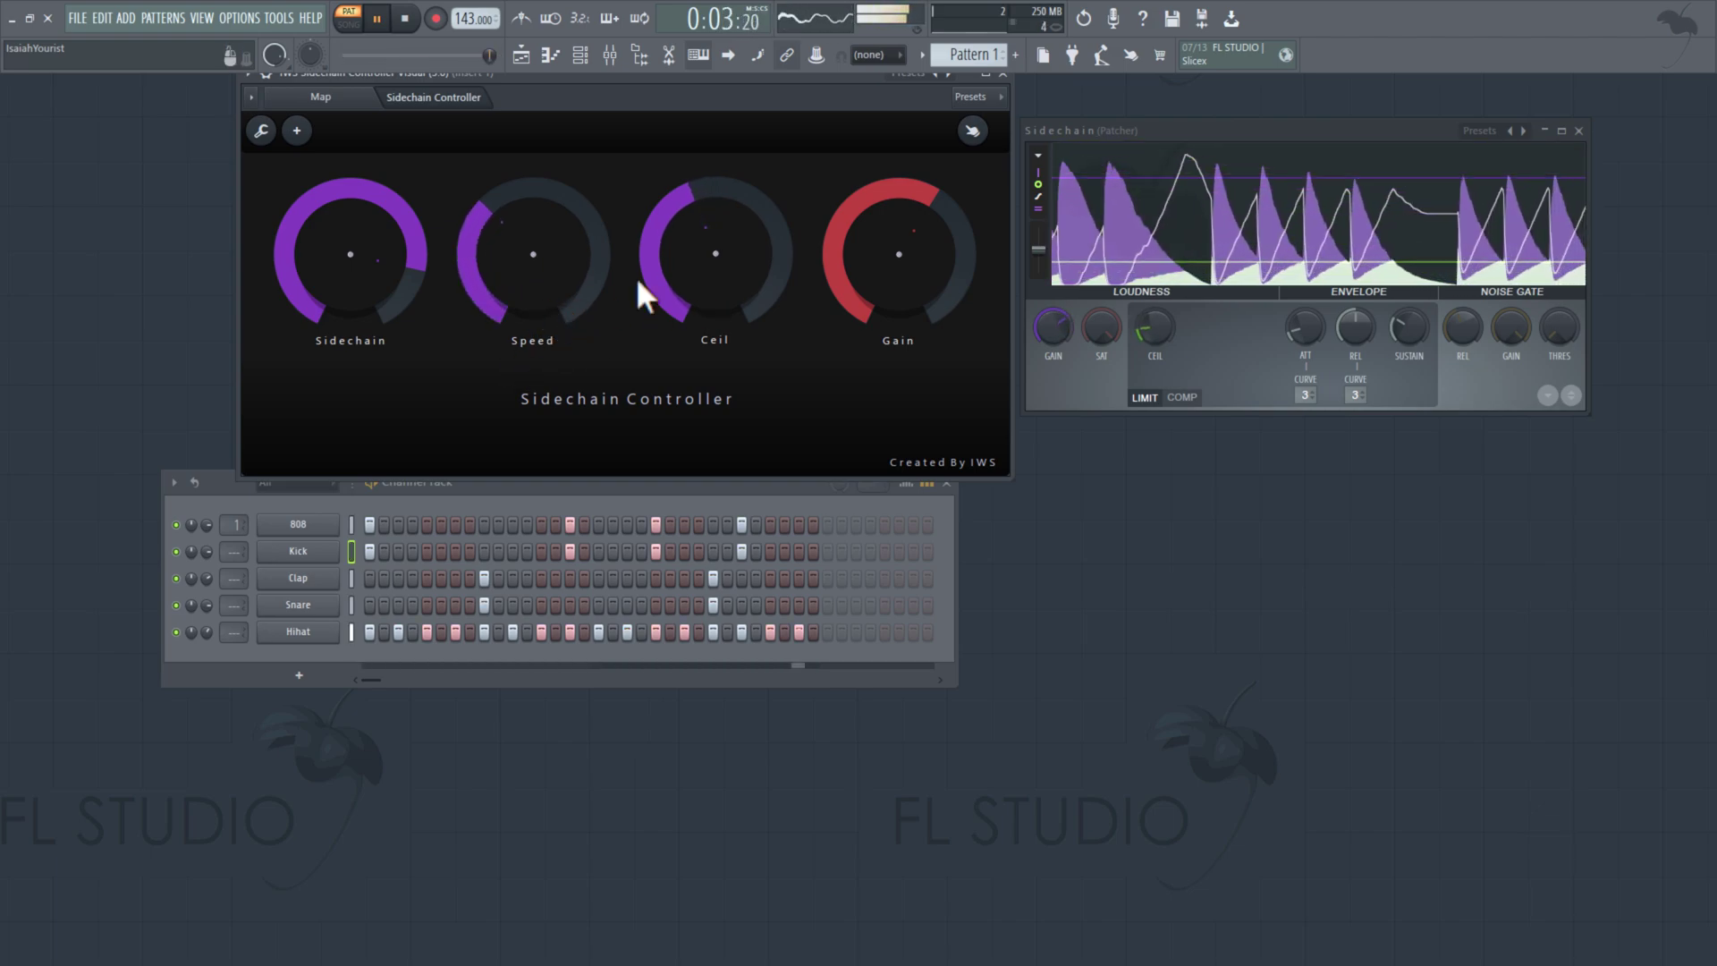
# Step: Try the Ceil knob near halfway, lower it to about 15 percent, and pause the pattern
pyautogui.moveTo(732, 296)
pyautogui.mouseDown()
pyautogui.moveTo(732, 322)
pyautogui.moveTo(748, 306)
pyautogui.mouseUp()
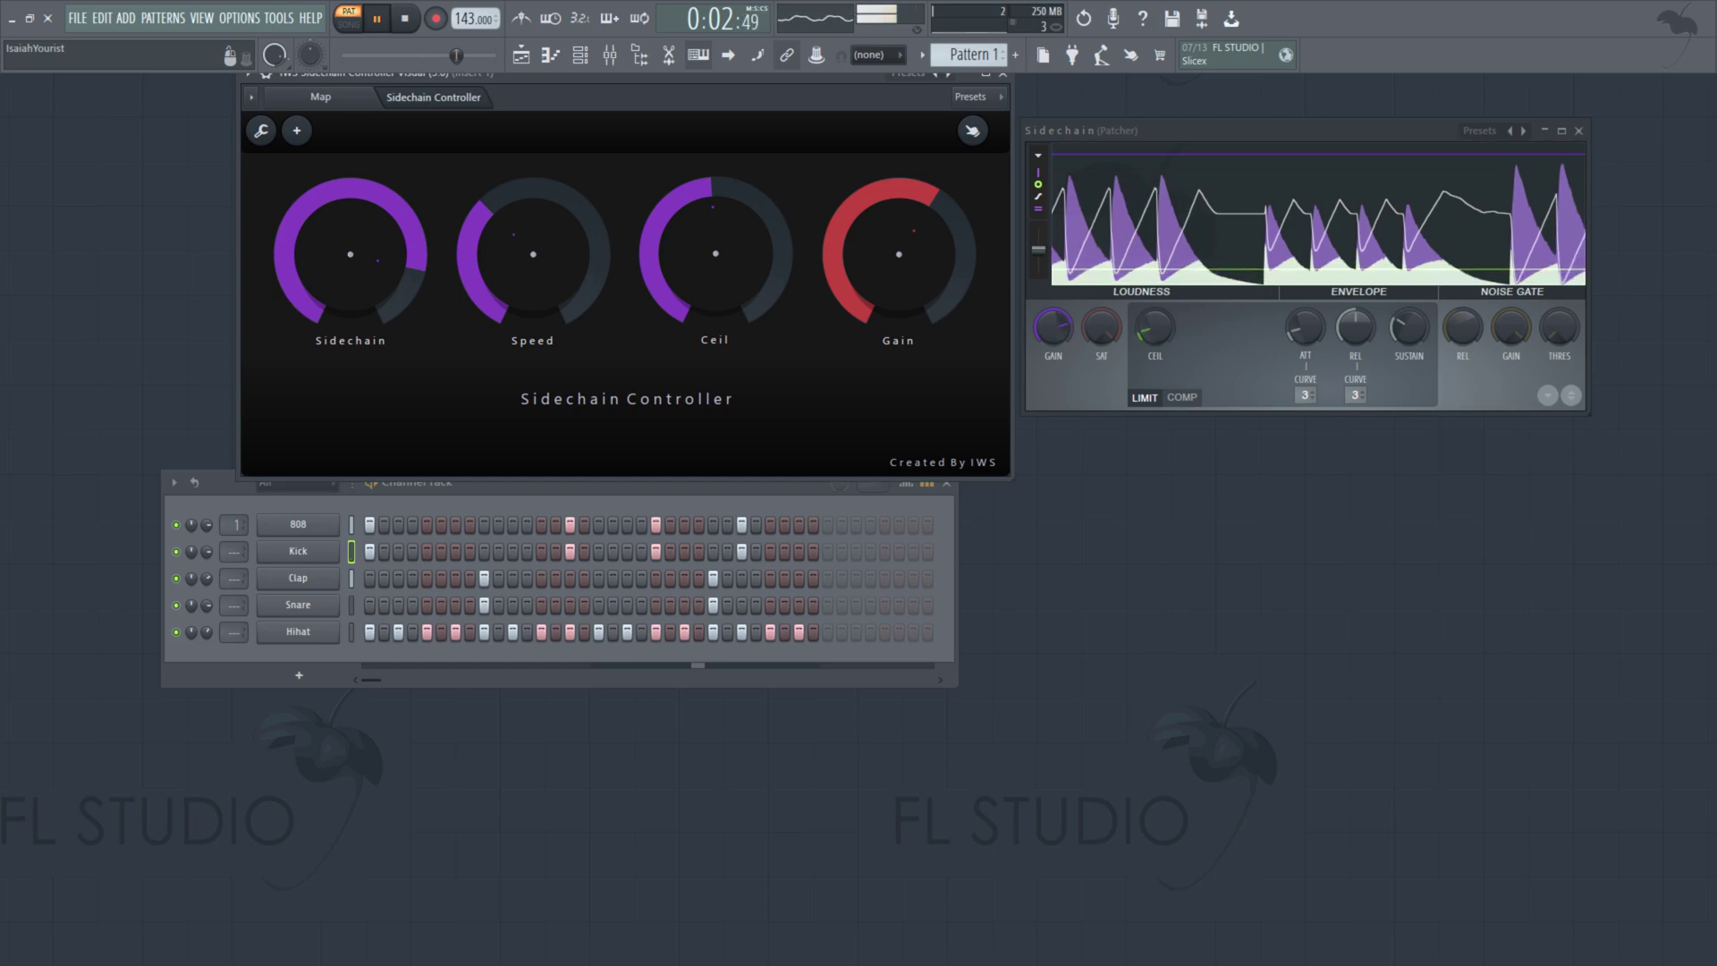
pyautogui.moveTo(748, 306); pyautogui.dragTo(747, 356)
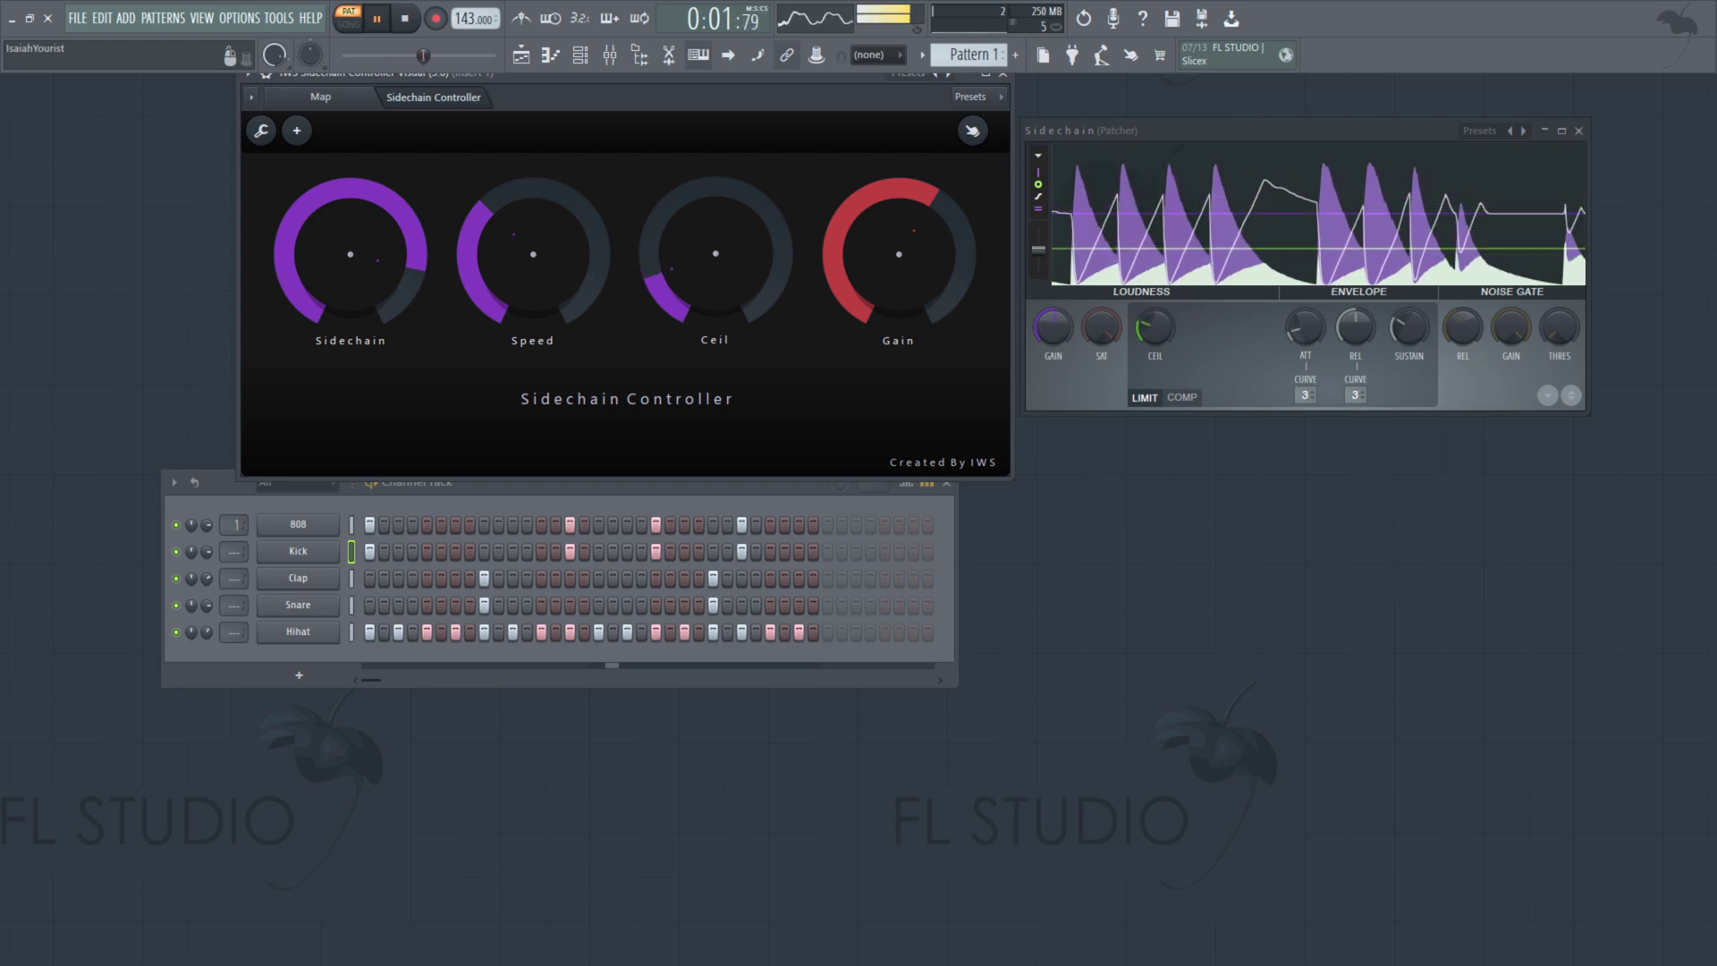
pyautogui.click(389, 27)
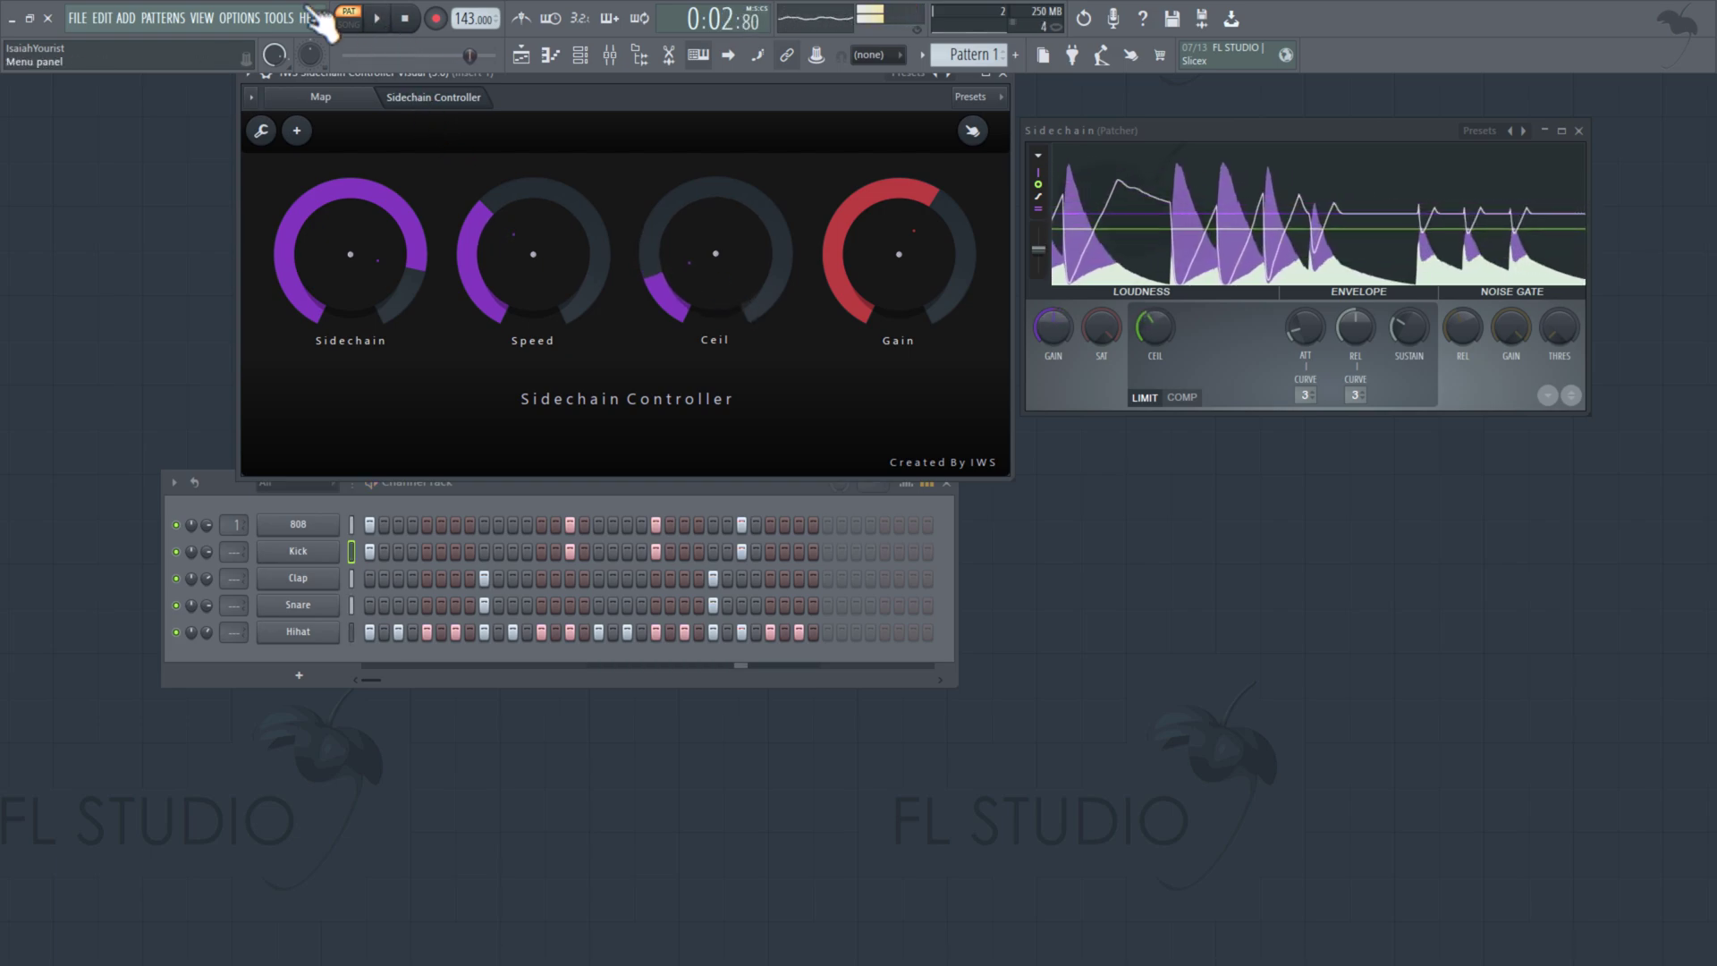